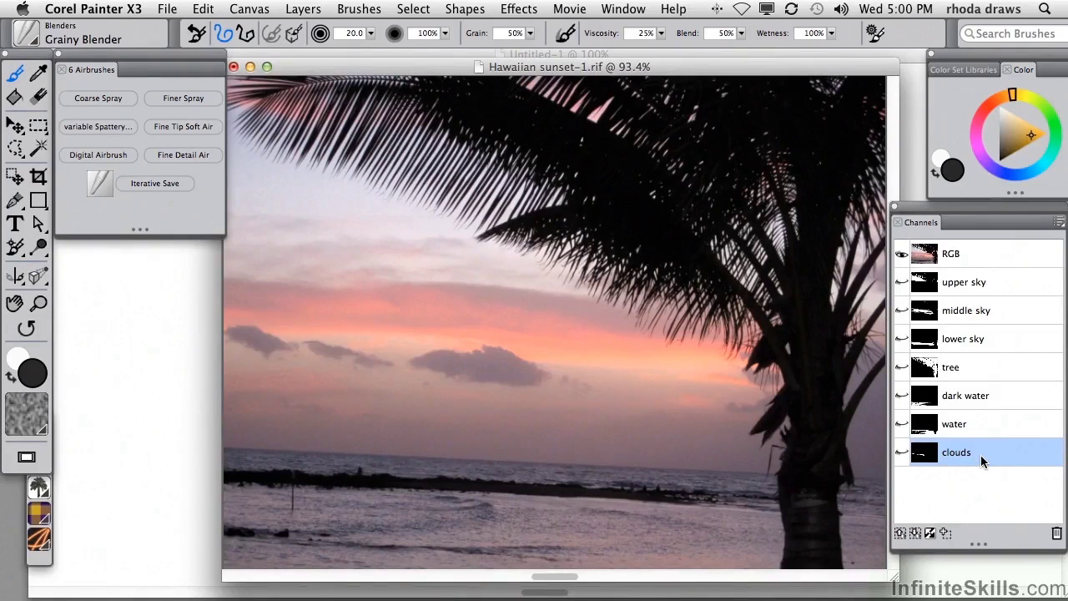
- Open an empty Reference Image panel from the Window menu beside the Hawaiian sunset canvas
click(622, 9)
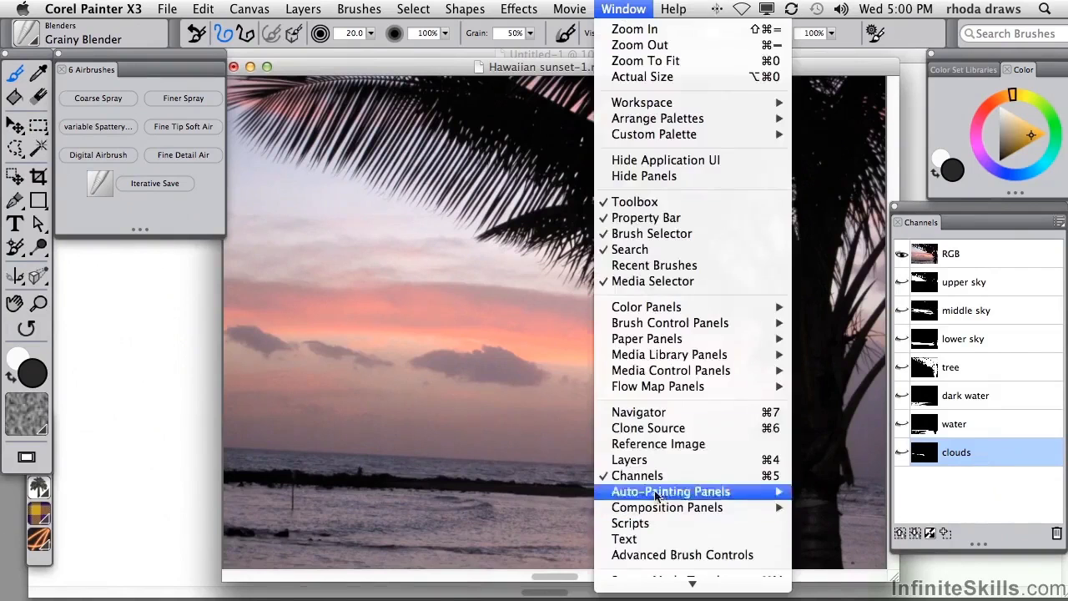
click(656, 446)
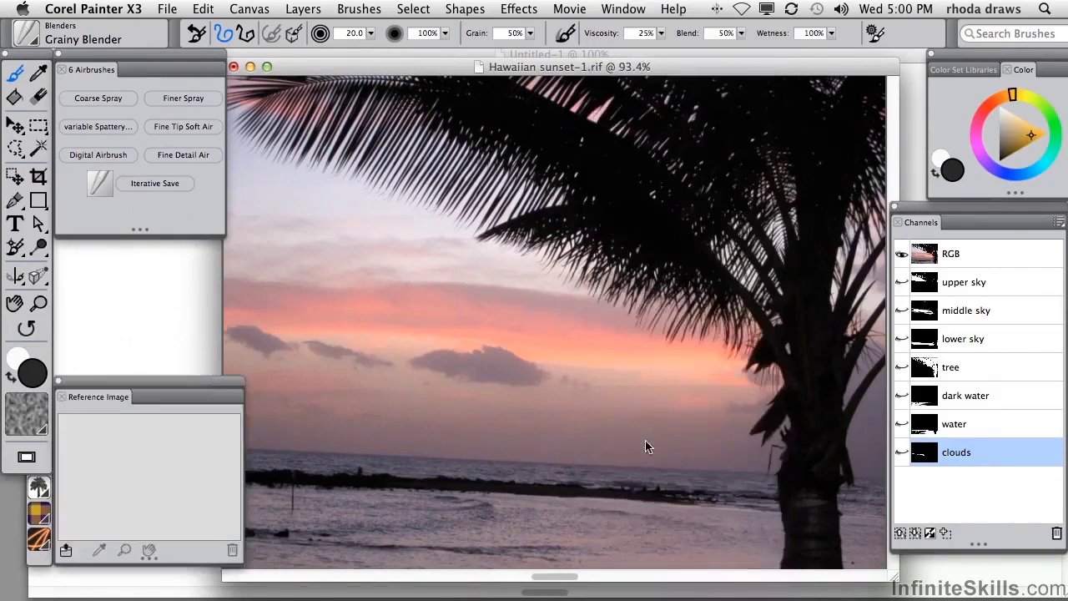
- Load postcard done.rif into the Reference Image panel
click(65, 551)
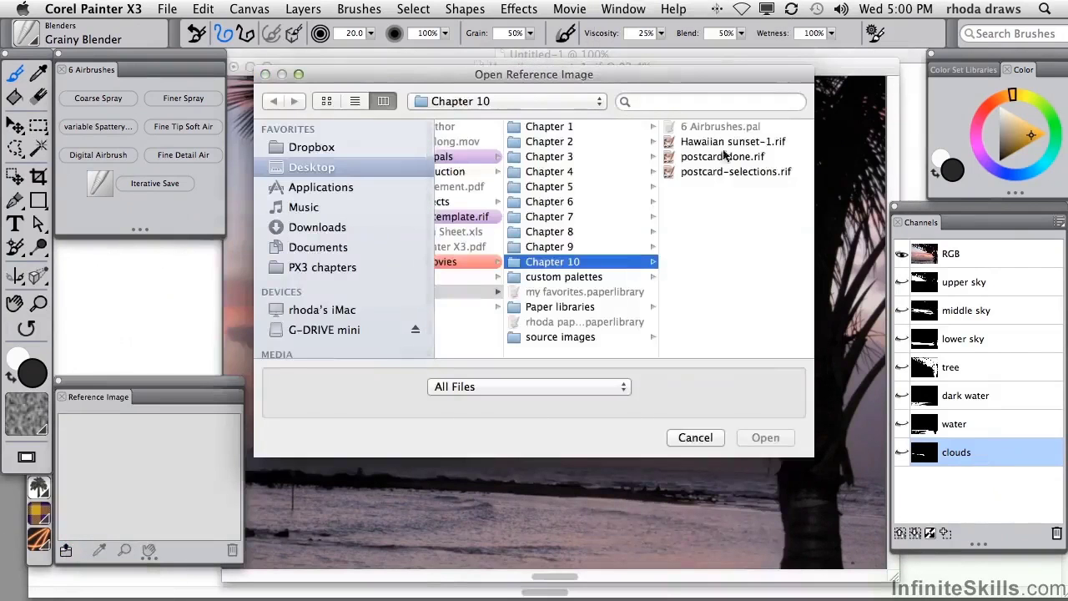
click(722, 156)
click(764, 438)
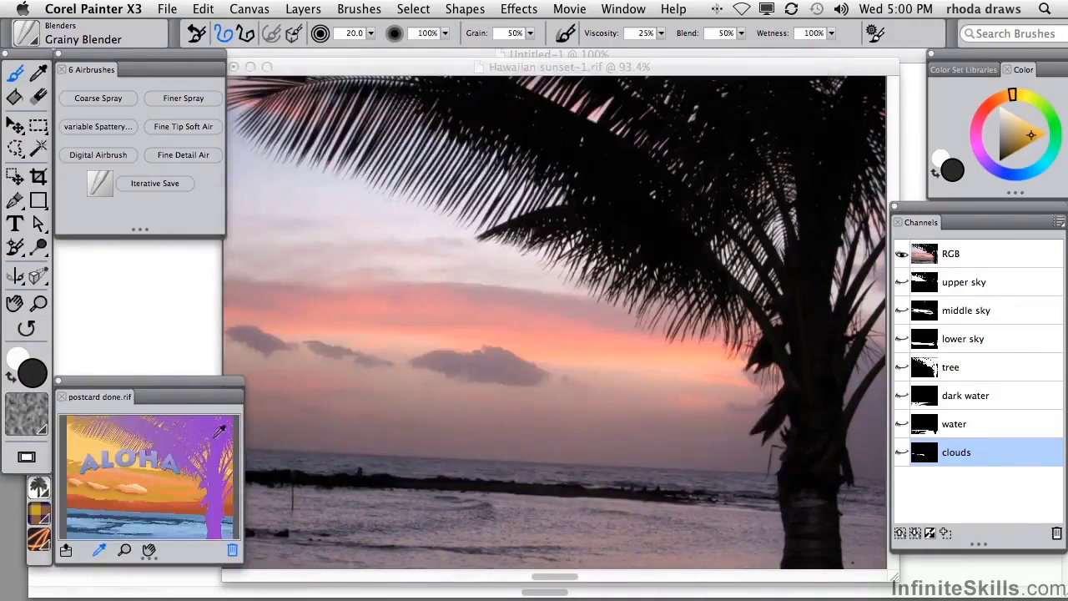
- Activate the RGB channel and sample the deep golden orange sky from the postcard
click(215, 438)
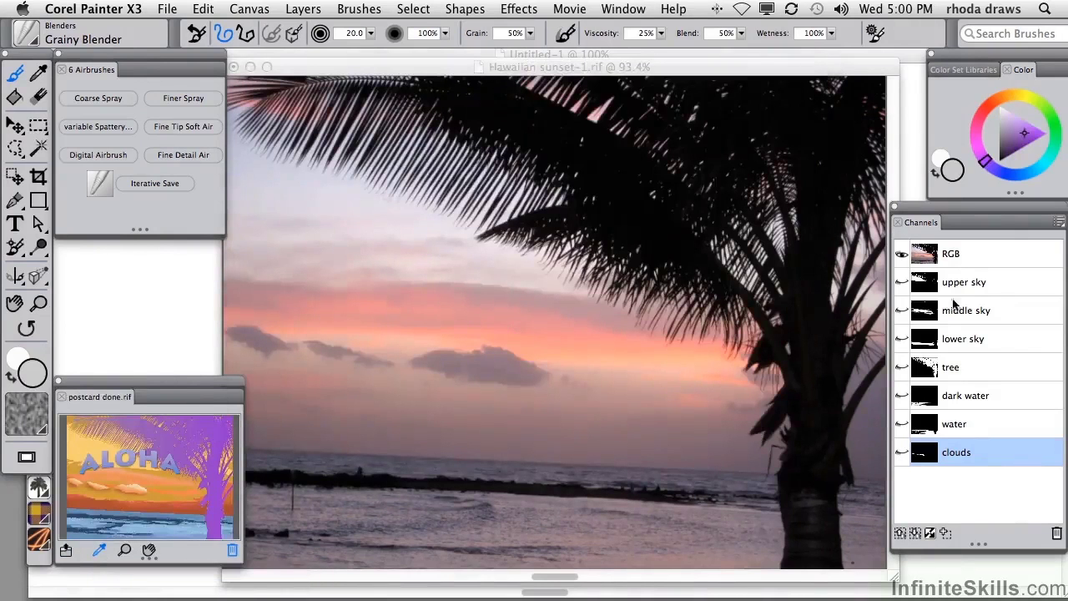
click(972, 254)
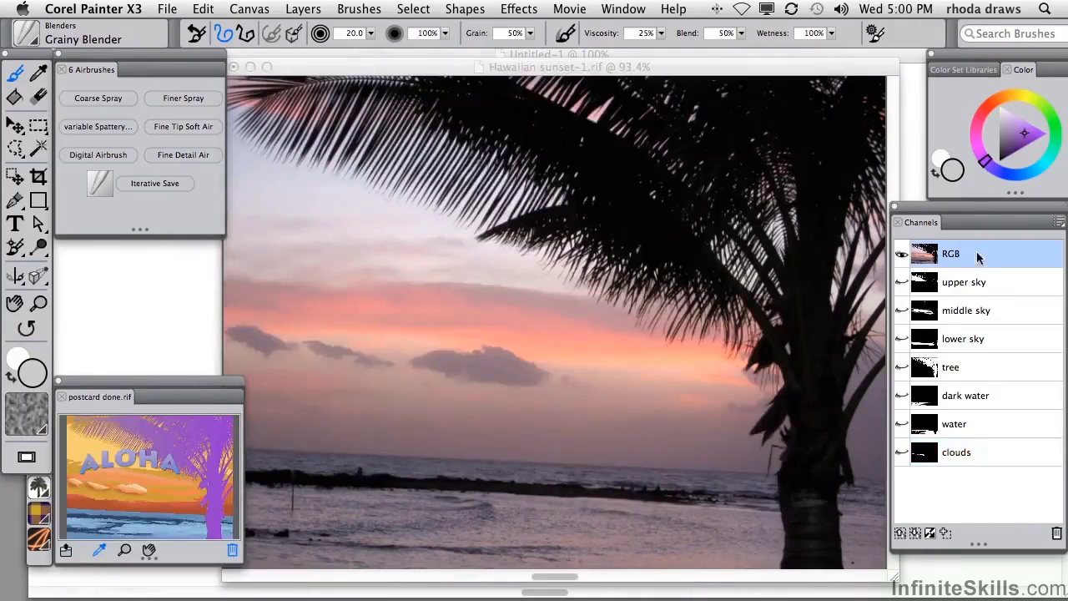
click(78, 449)
click(116, 488)
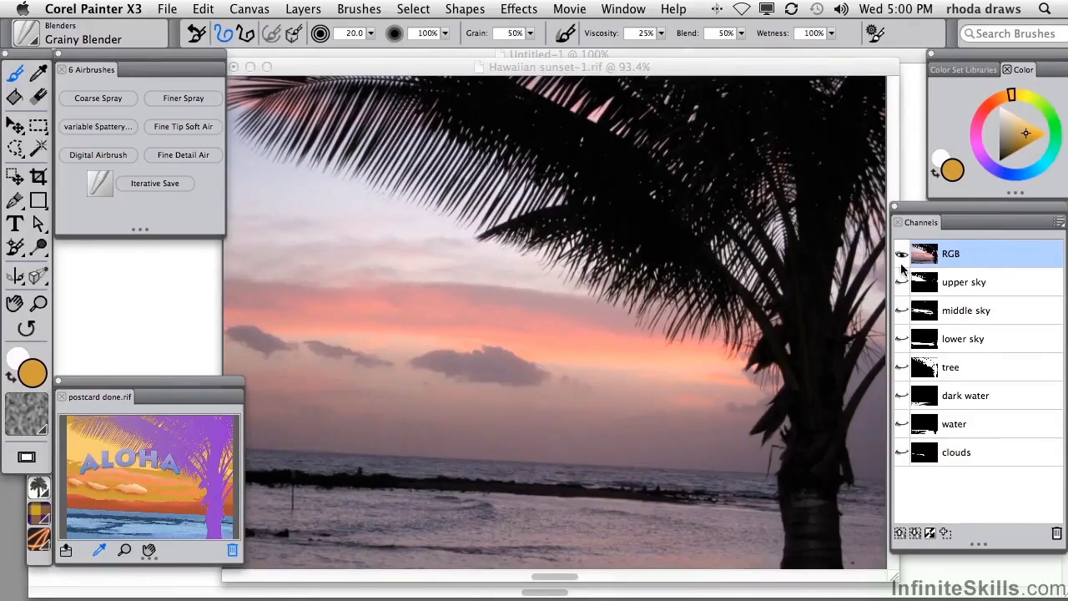
- Fill the whole canvas with the golden orange at 100% opacity, then deselect
key(super+a)
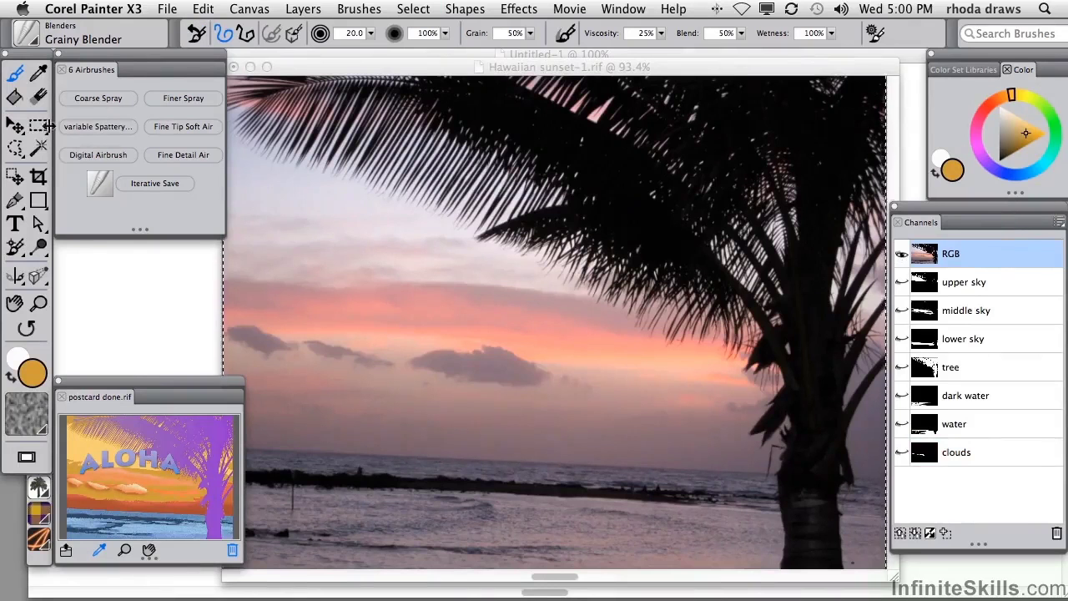
click(203, 9)
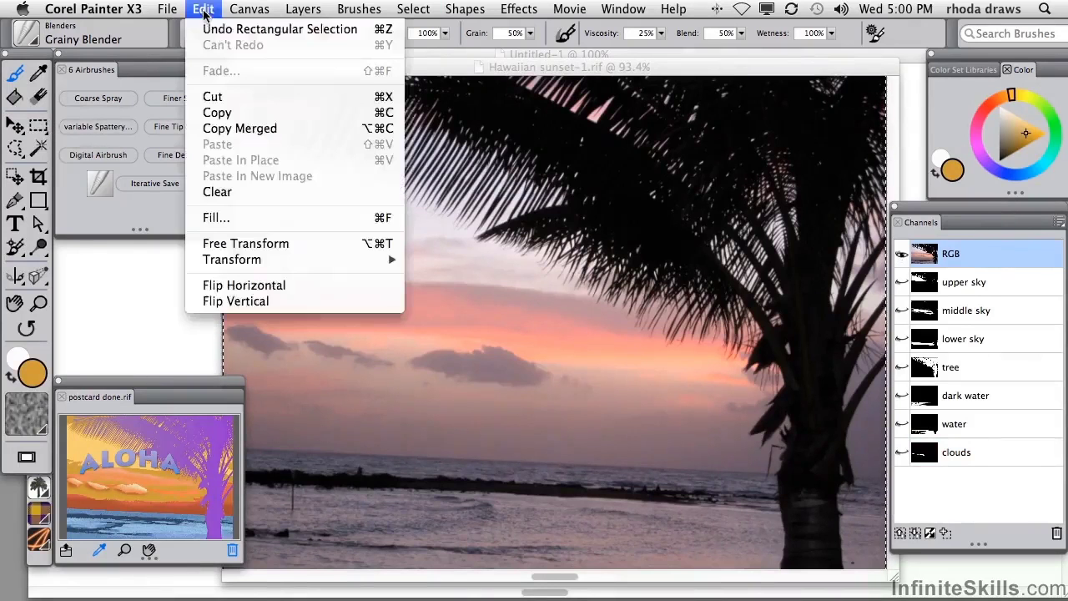
click(209, 220)
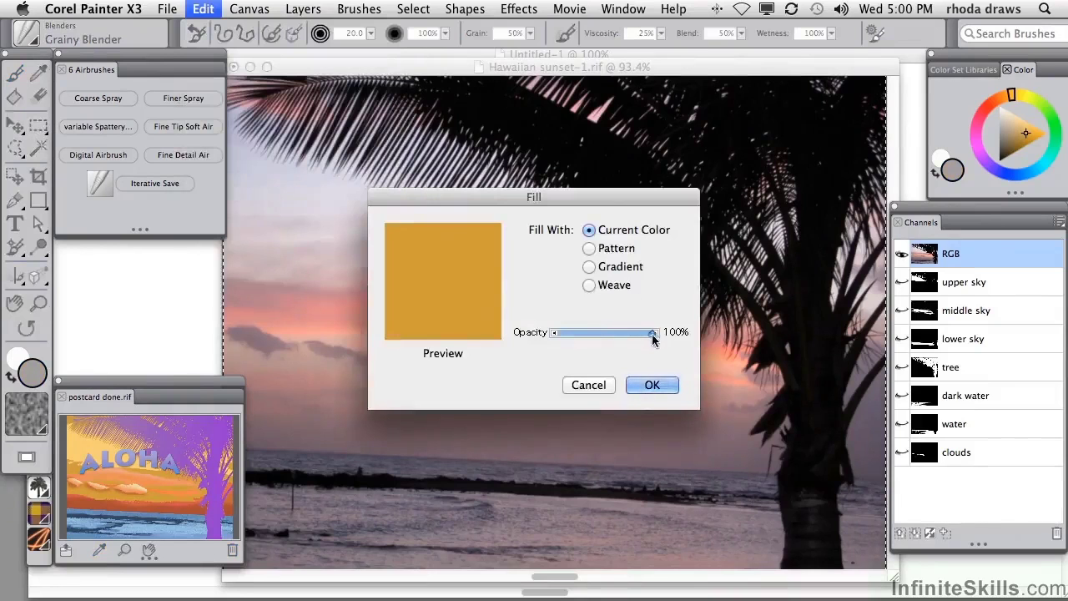
click(650, 386)
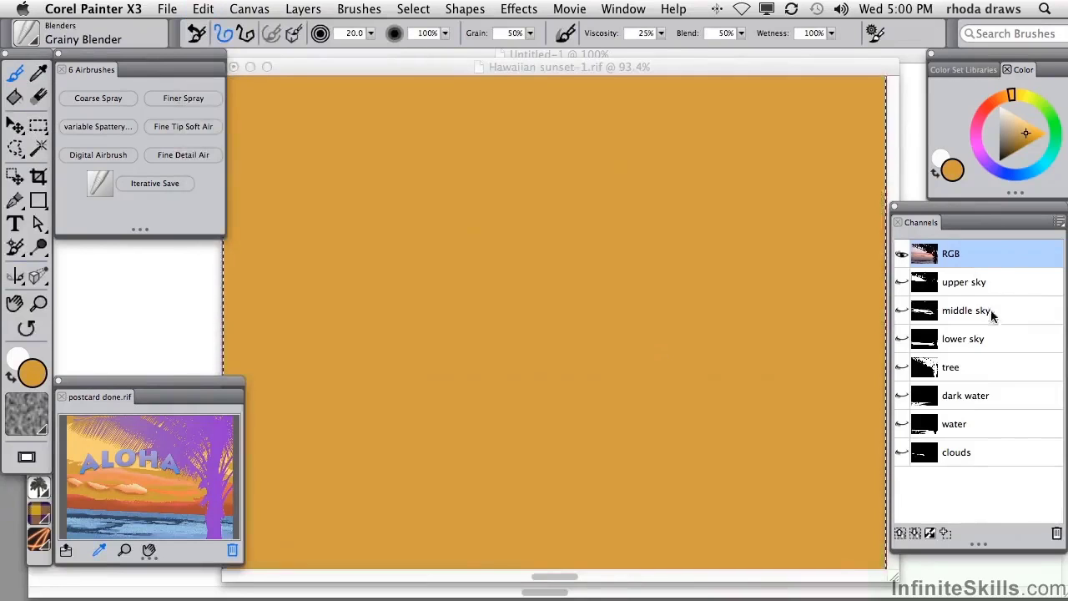
key(super+d)
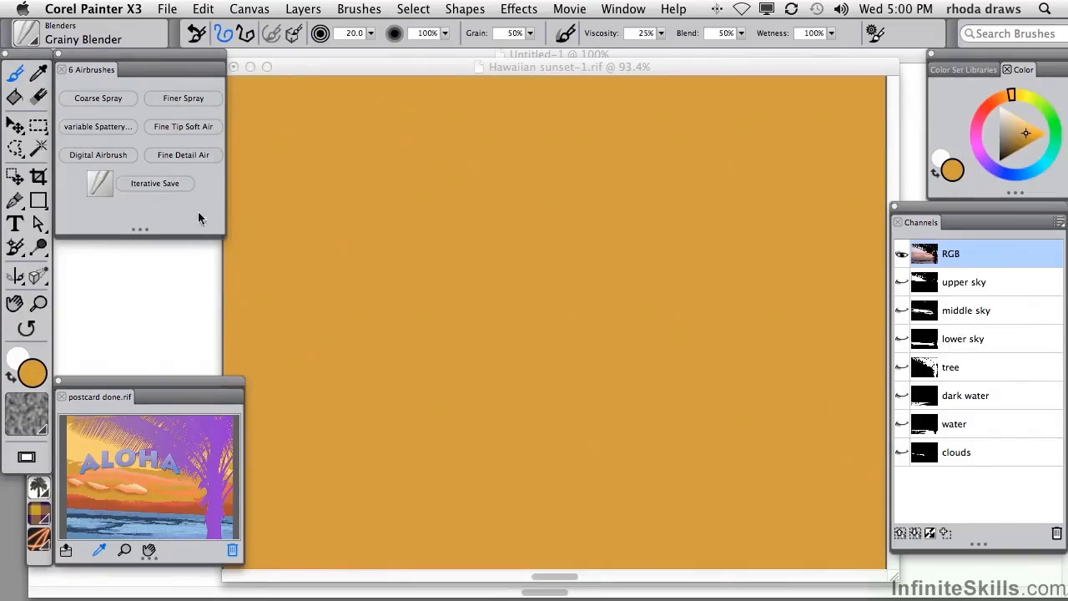
- Load the tree channel as the active palm selection, then hide the tree mask
click(986, 367)
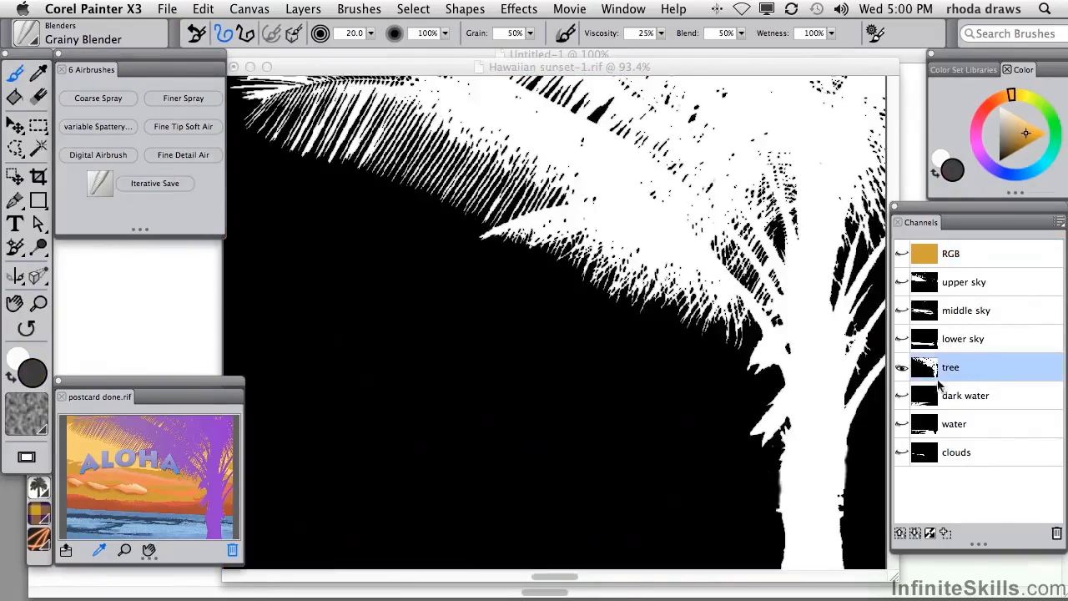
click(413, 10)
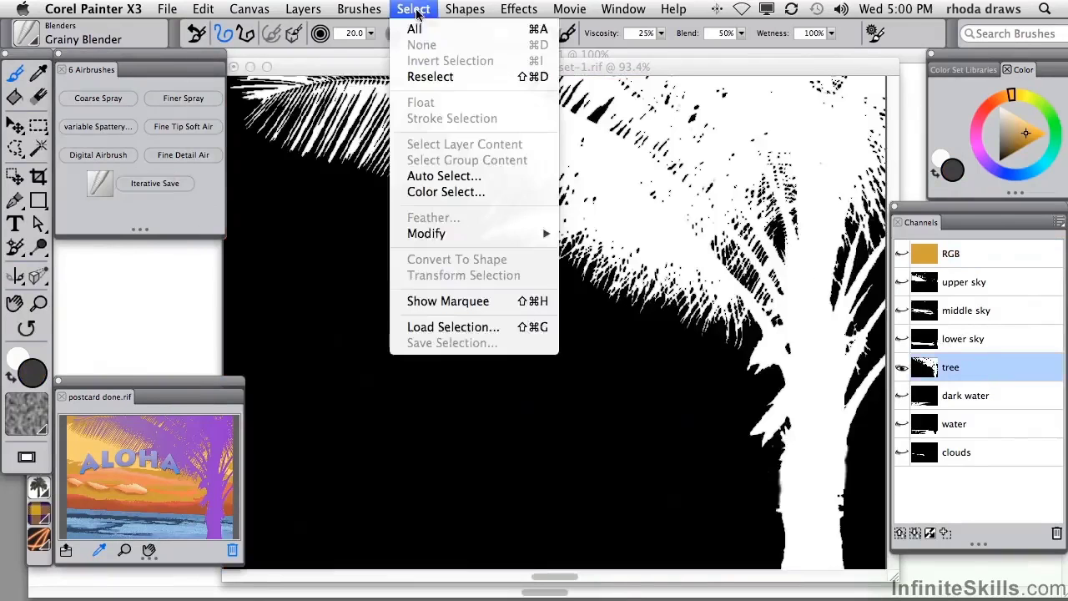
click(450, 329)
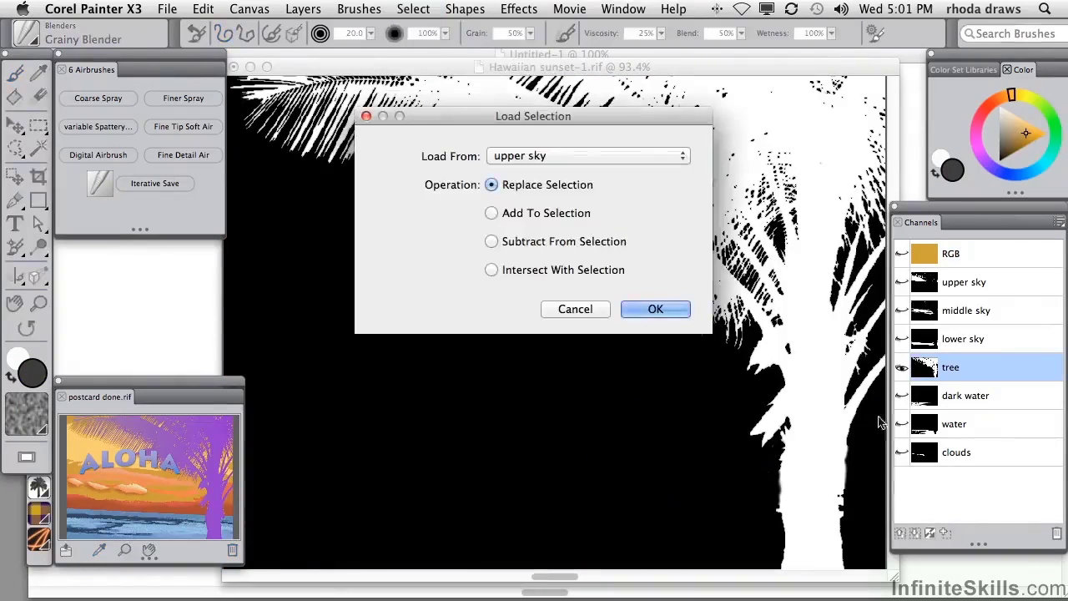
click(599, 158)
click(563, 208)
click(647, 309)
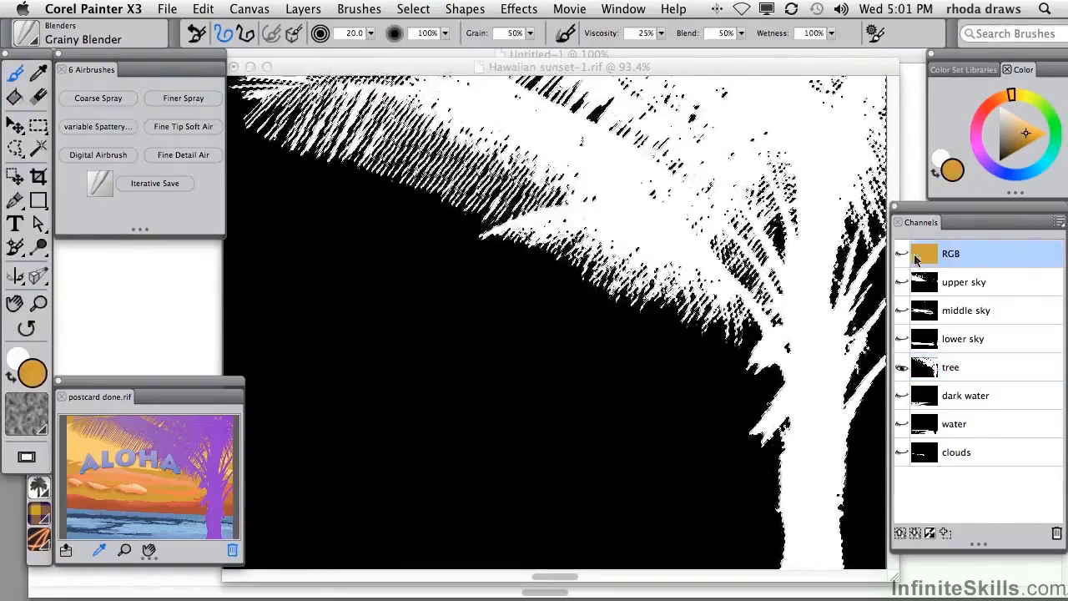
click(902, 373)
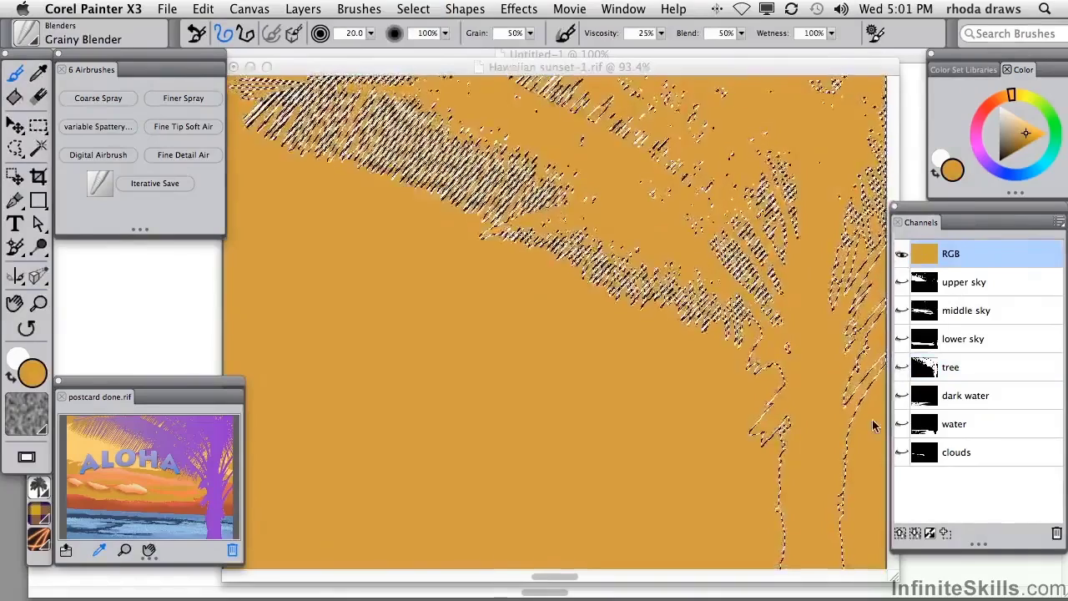
- Spray the palm tree lavender with Coarse Spray, darkening the trunk with deeper violet
click(97, 99)
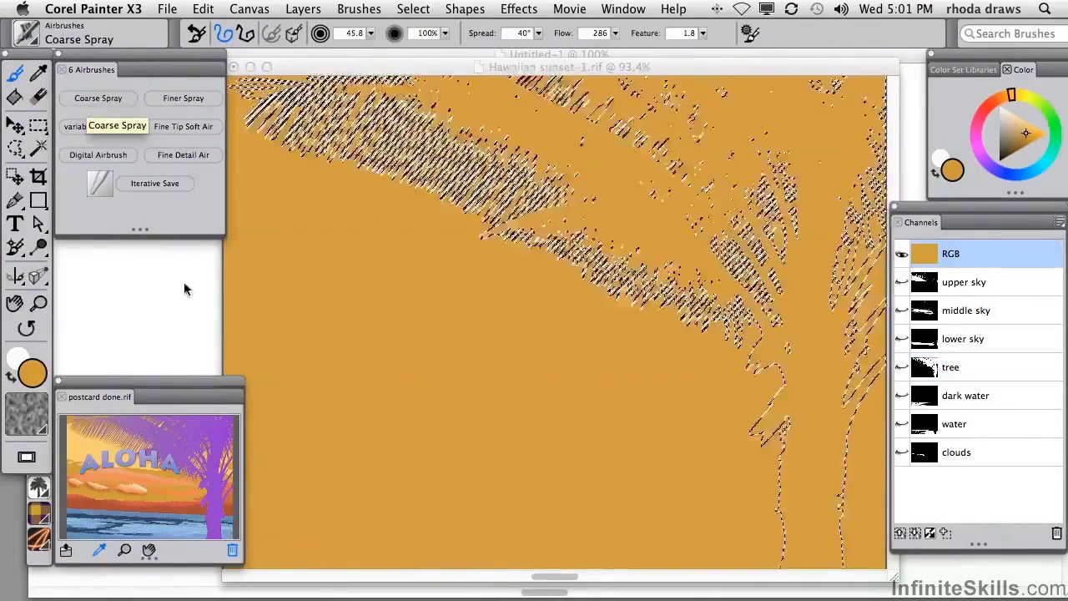
mouse_move(801, 542)
mouse_down()
mouse_move(868, 498)
mouse_move(808, 426)
mouse_up()
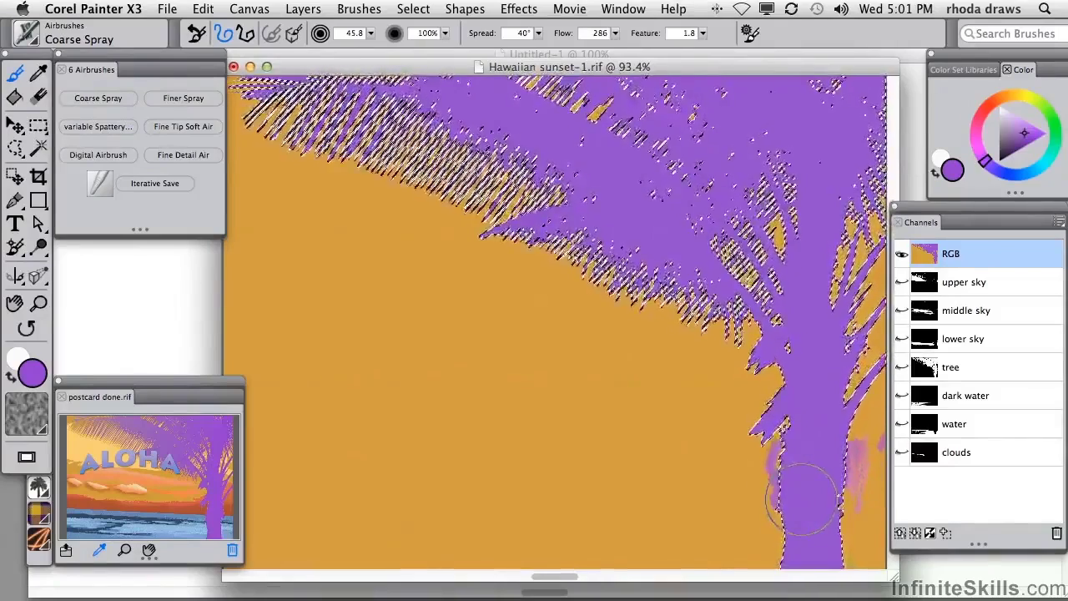
click(1018, 147)
mouse_move(813, 542)
mouse_down()
mouse_move(834, 501)
mouse_move(842, 383)
mouse_move(810, 314)
mouse_move(823, 393)
mouse_move(691, 306)
mouse_move(835, 223)
mouse_move(634, 250)
mouse_move(543, 204)
mouse_move(701, 317)
mouse_up()
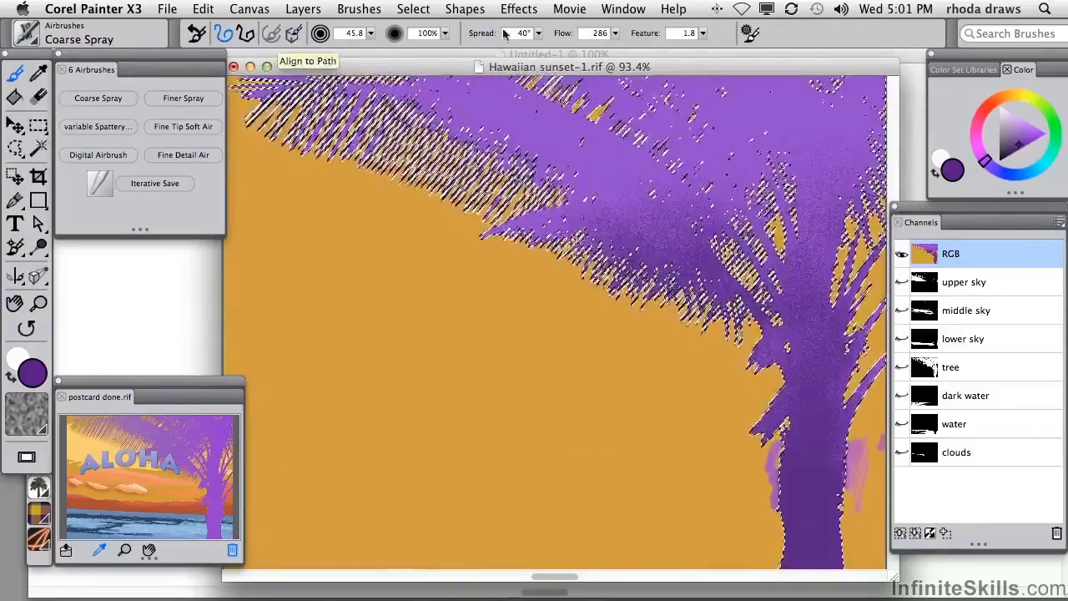
click(413, 8)
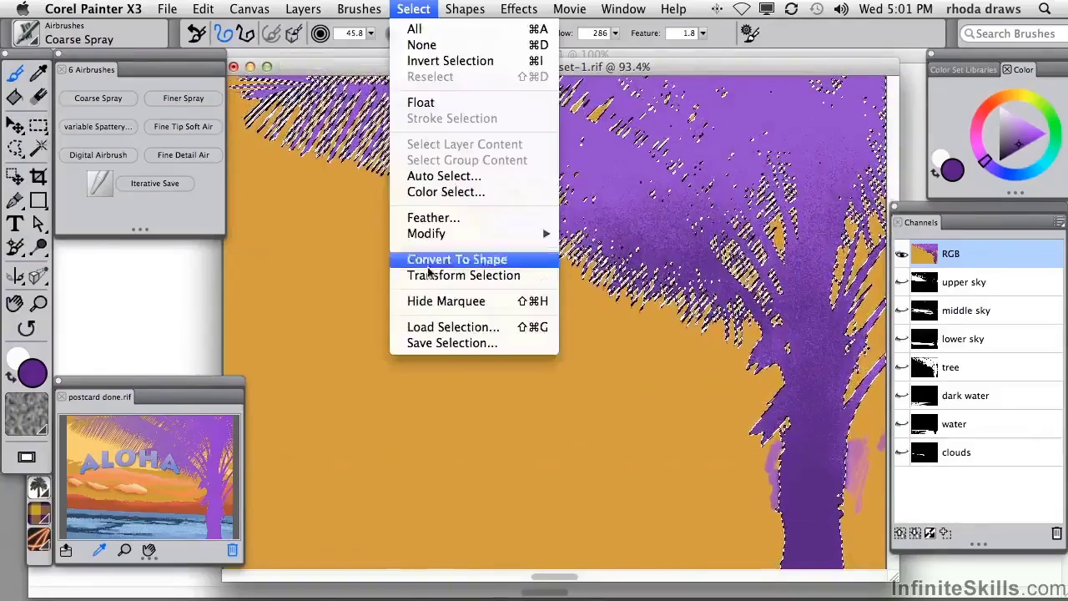
- Load the upper sky selection, spray it pale peach sampled from the postcard, then deselect
click(427, 326)
click(655, 309)
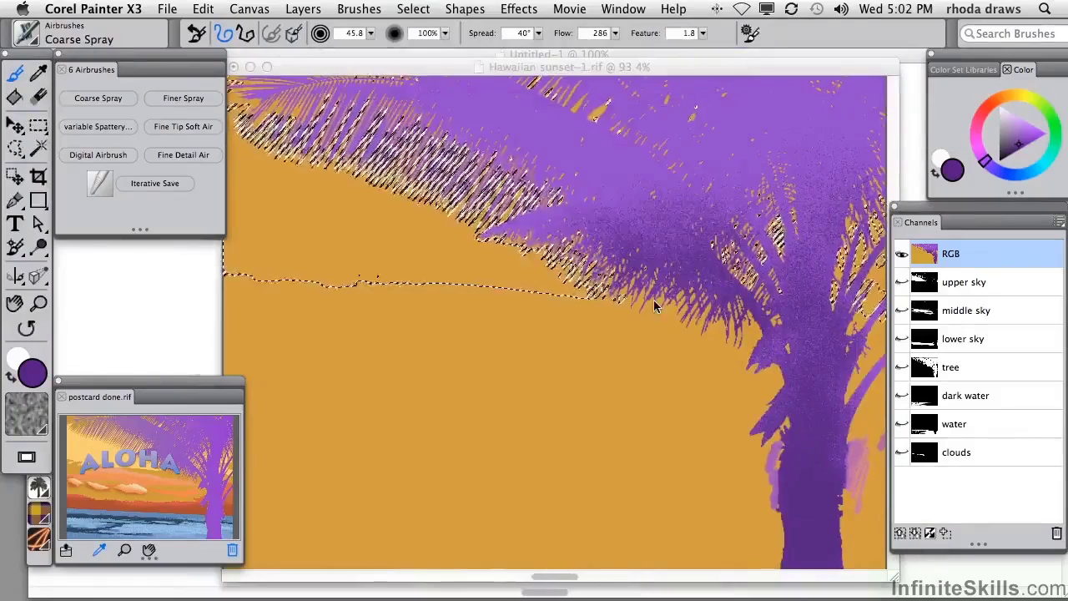
click(84, 445)
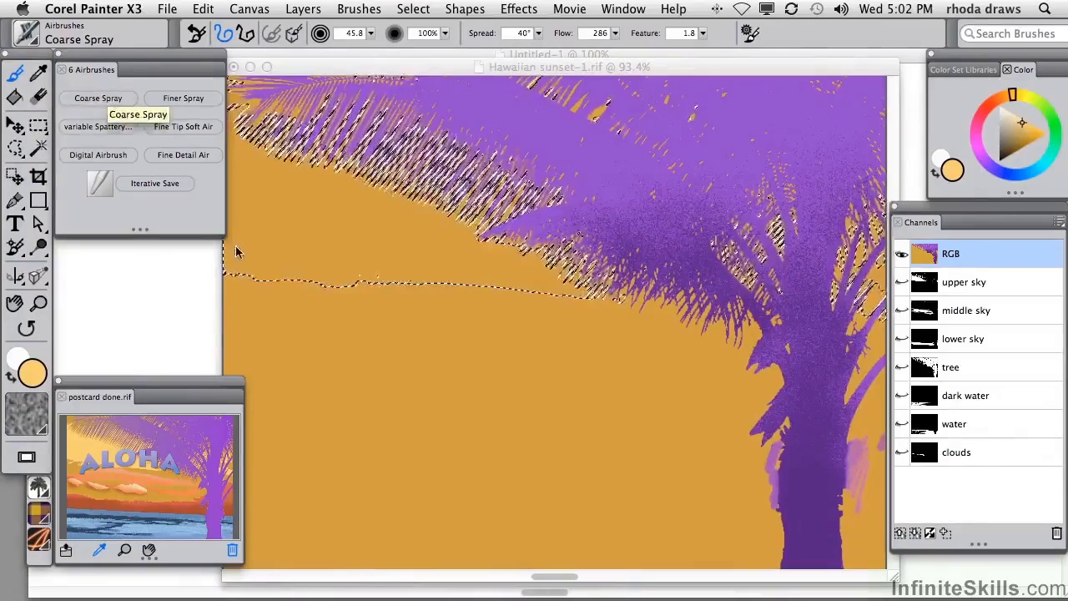
drag(297, 71, 312, 73)
mouse_move(250, 219)
mouse_down()
mouse_move(277, 313)
mouse_move(258, 210)
mouse_move(435, 141)
mouse_move(508, 194)
mouse_move(537, 176)
mouse_move(571, 190)
mouse_up()
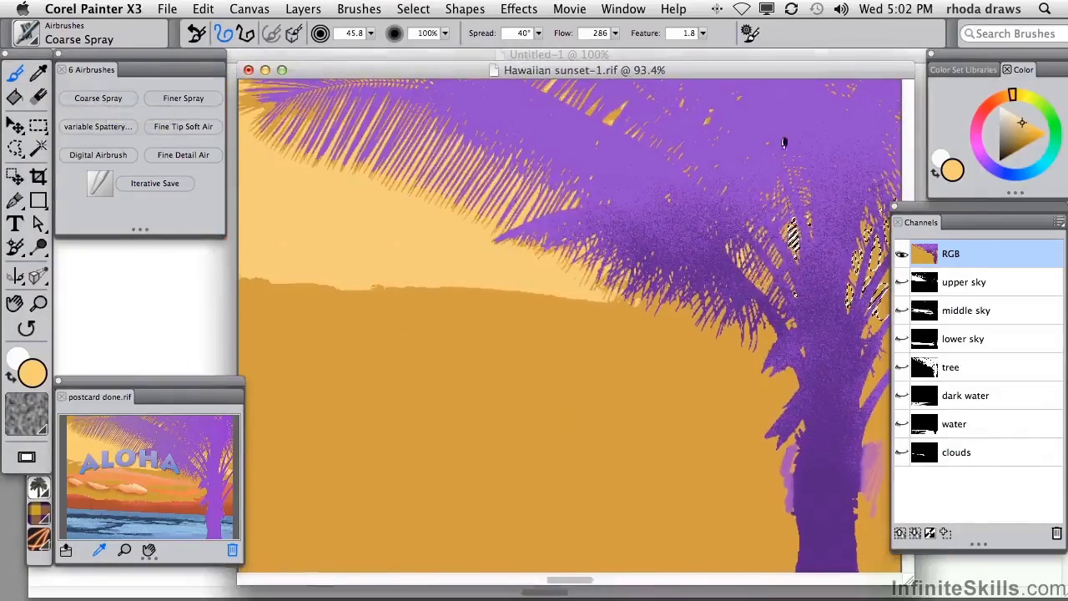
drag(779, 69, 742, 71)
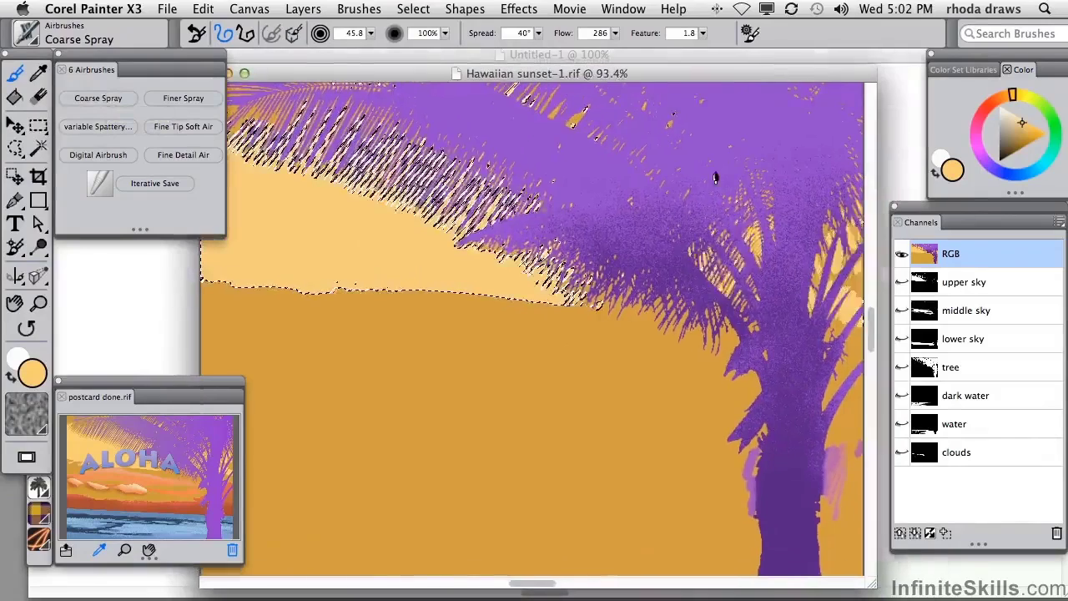
drag(600, 75, 634, 74)
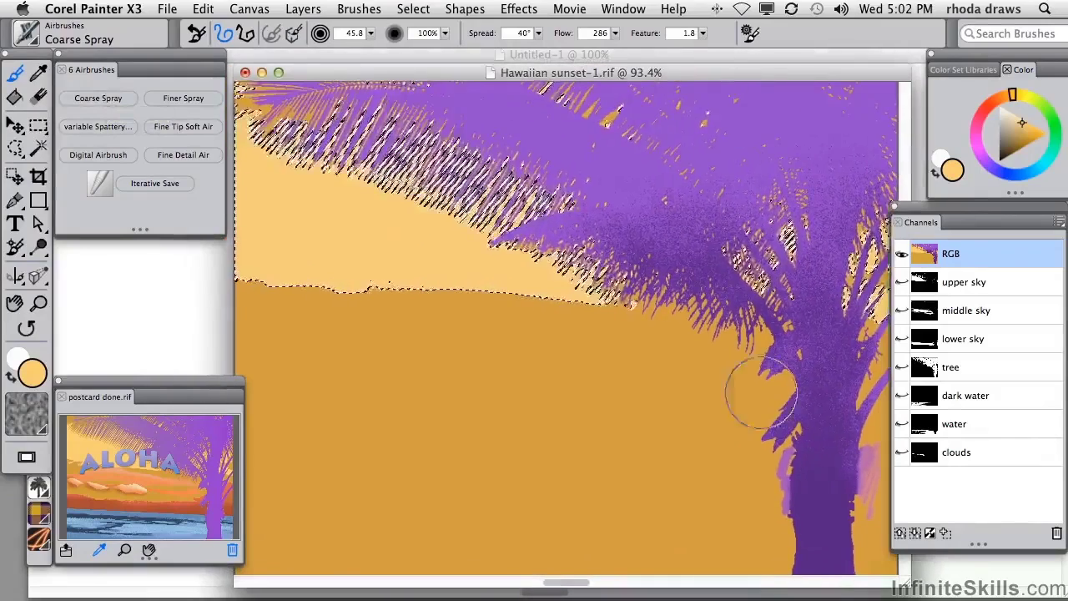
key(super+d)
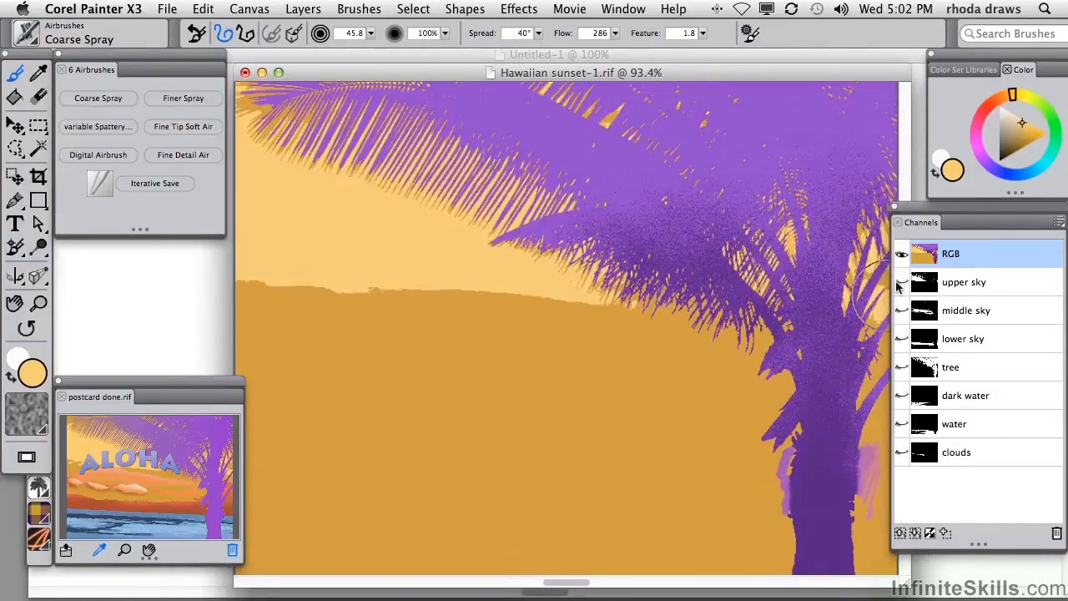
click(458, 12)
- Load the middle sky channel as the active selection
click(414, 328)
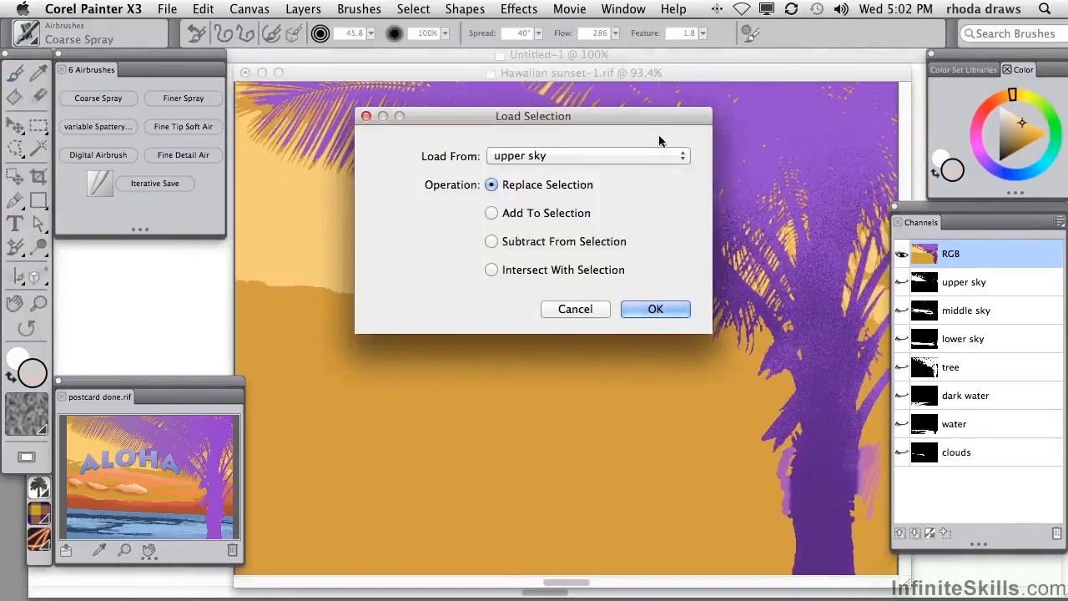
click(677, 157)
click(655, 171)
click(655, 309)
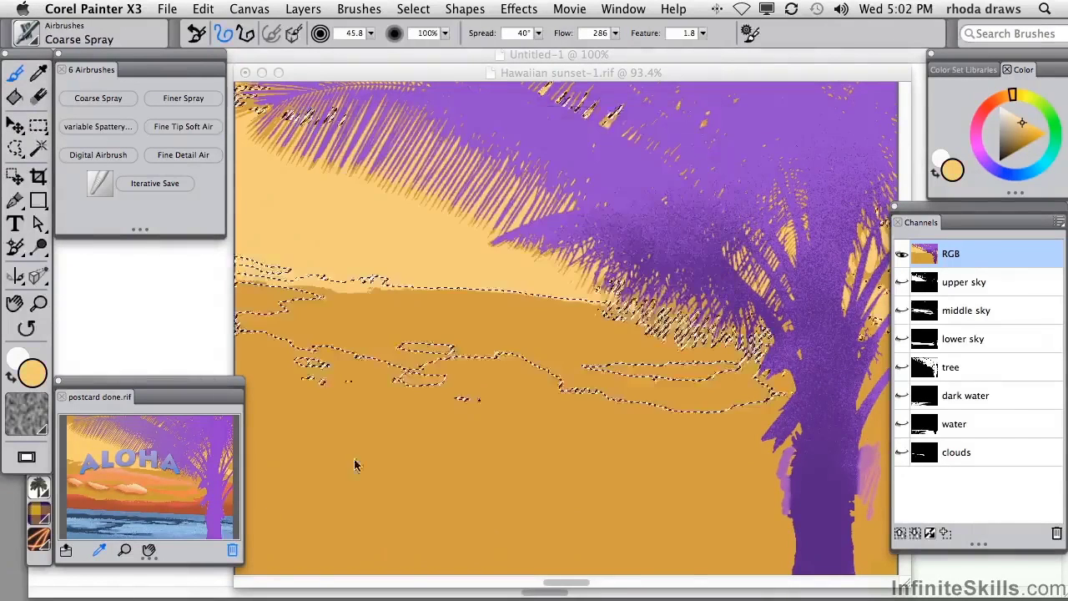
- Spray a saturated red-orange across the middle sky band, then pick lighter orange and Finer Spray
alt+click(354, 458)
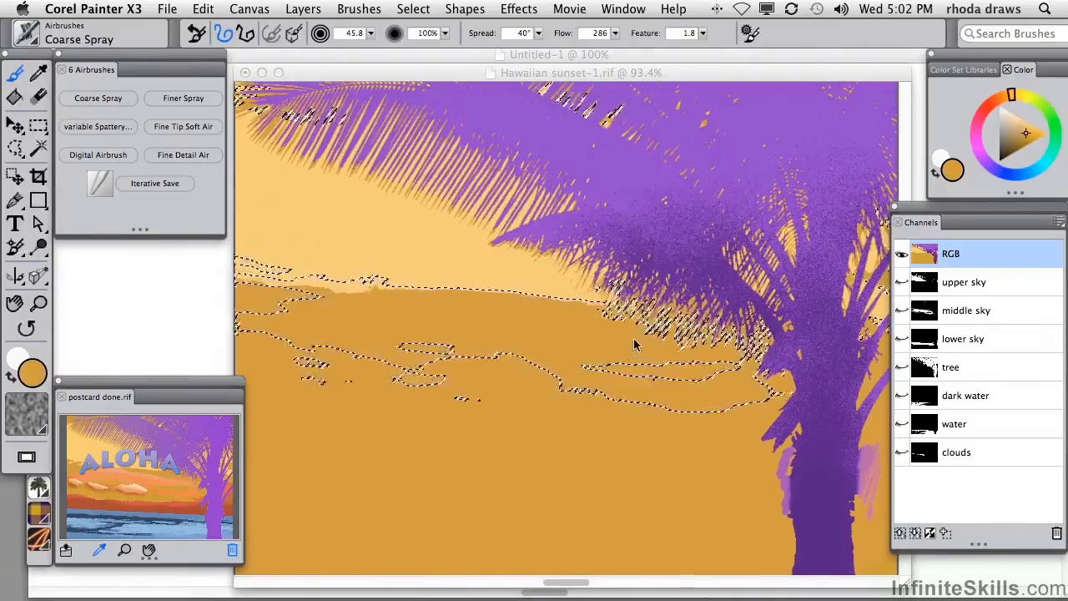
click(995, 100)
click(1034, 133)
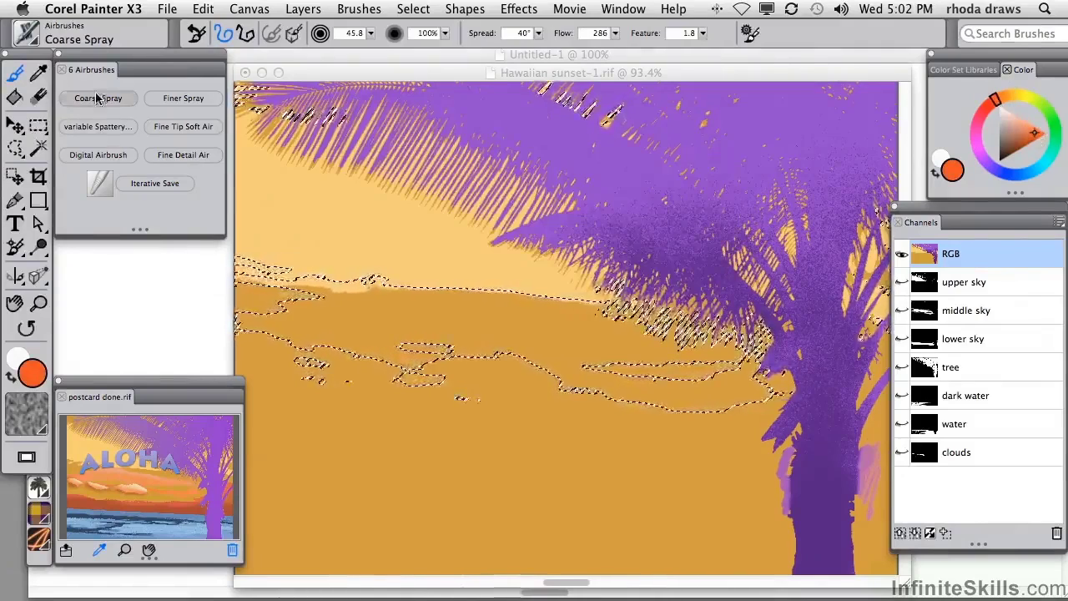
mouse_move(244, 267)
mouse_down()
mouse_move(291, 270)
mouse_move(359, 406)
mouse_up()
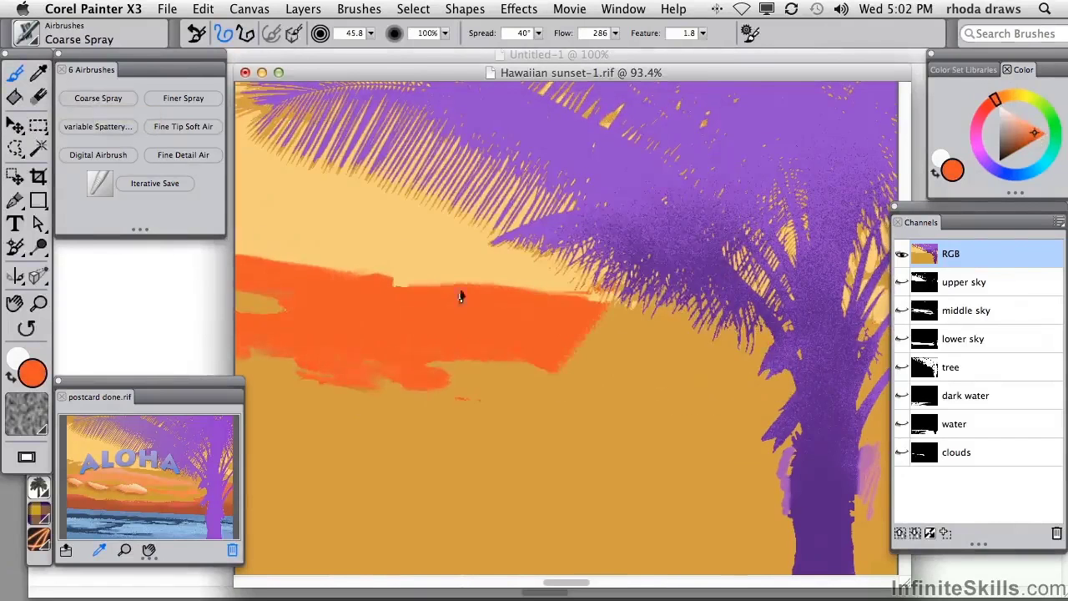
drag(572, 407, 235, 319)
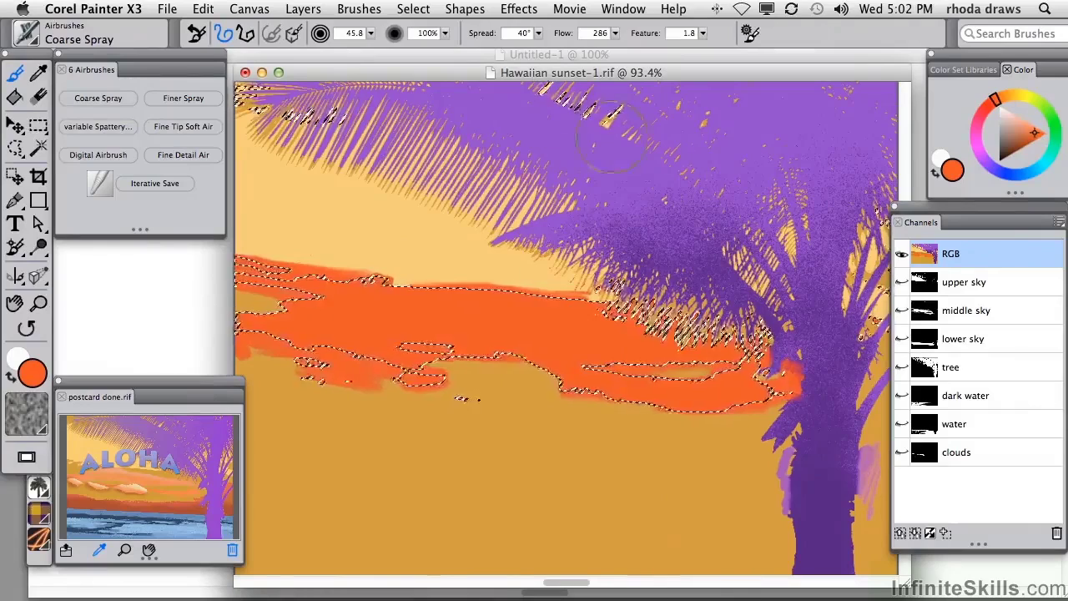
click(1026, 127)
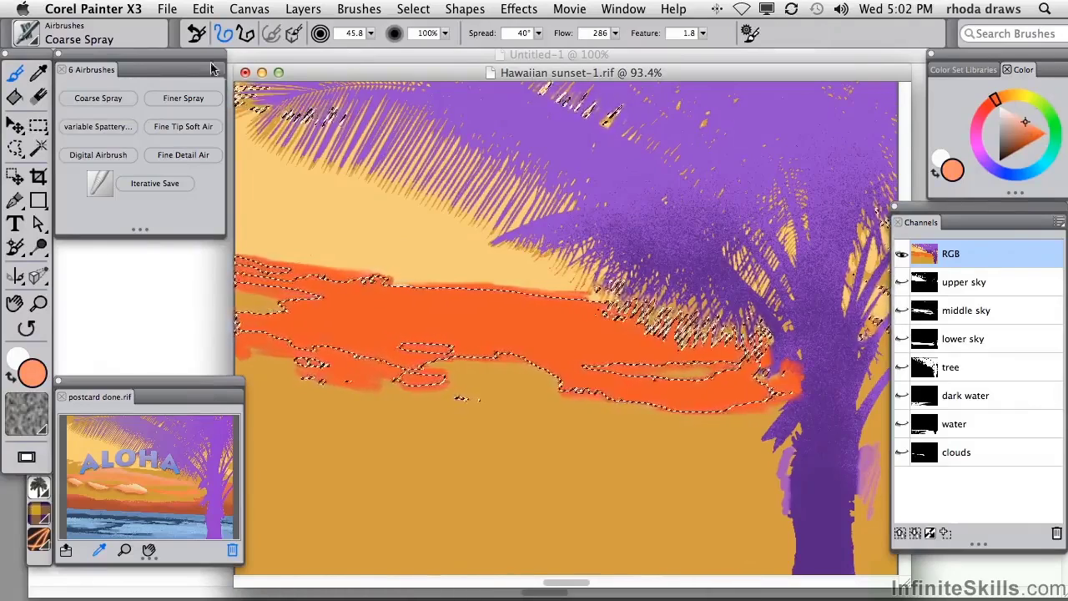
click(184, 98)
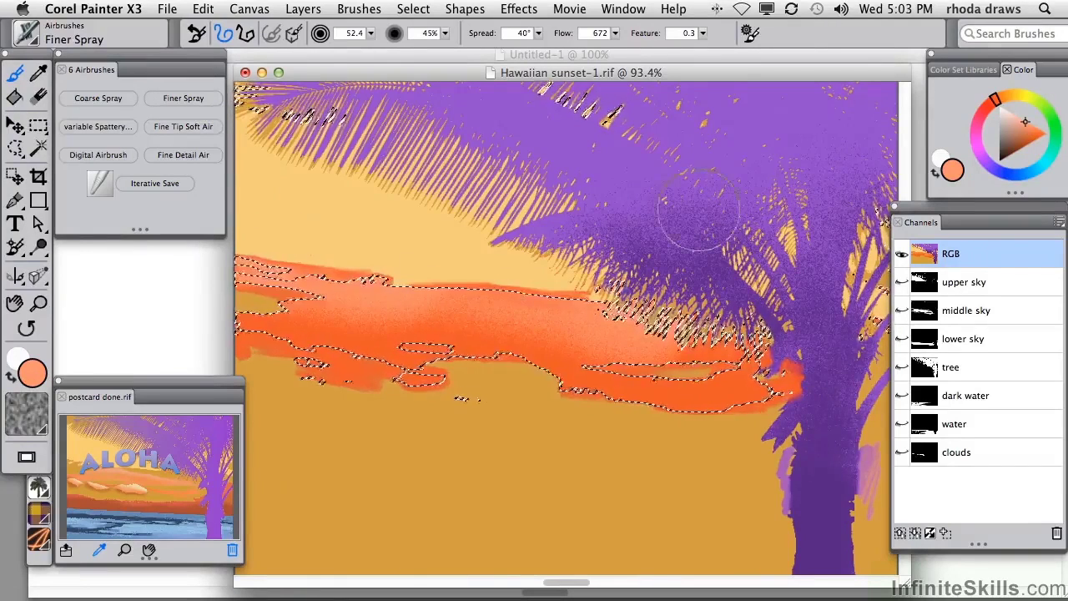
- Switch to Fine Tip Soft Air, drop the selection, and iteratively save Hawaiian sunset-1_001.rif
click(185, 127)
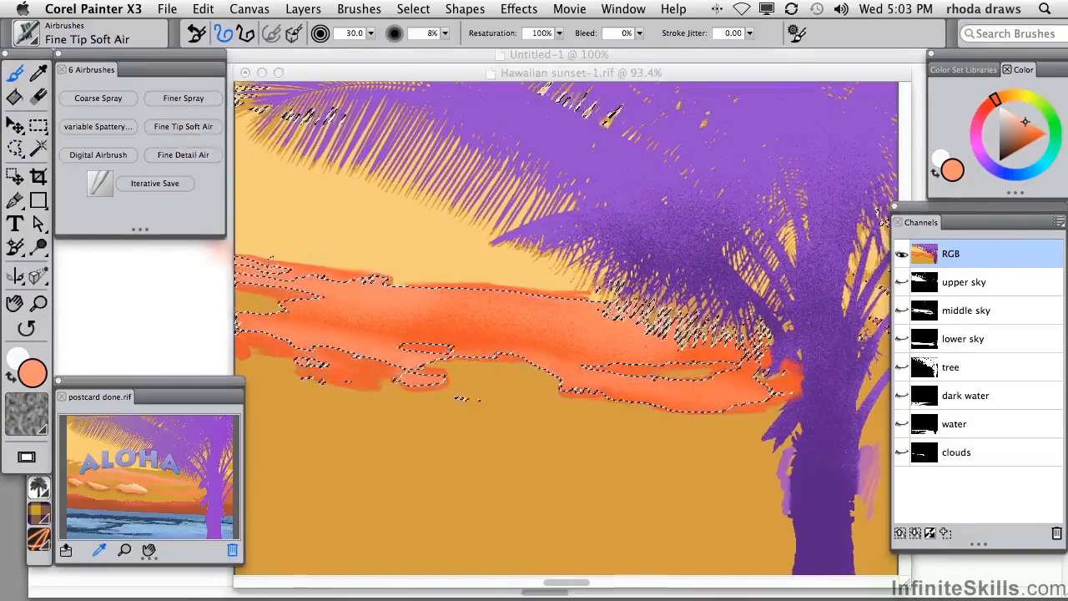
key(super+d)
key(super+shift+d)
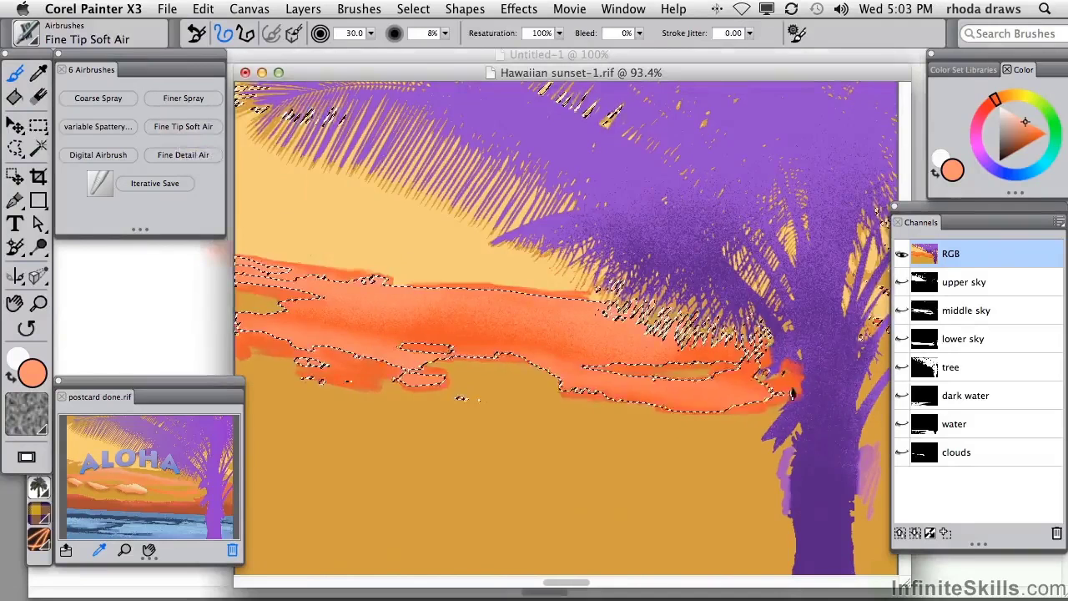
key(super+d)
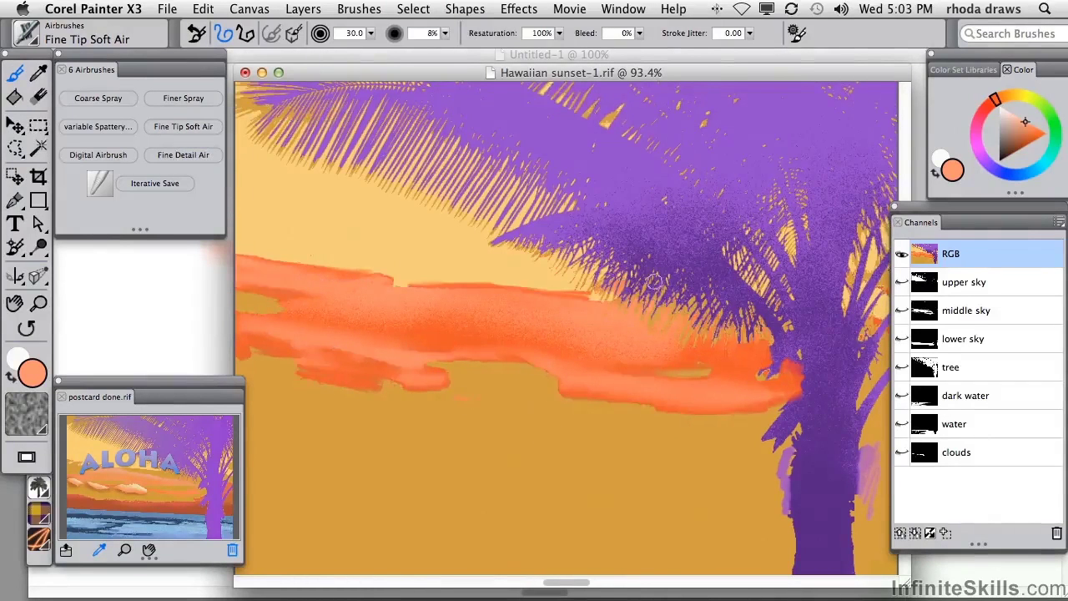
click(148, 182)
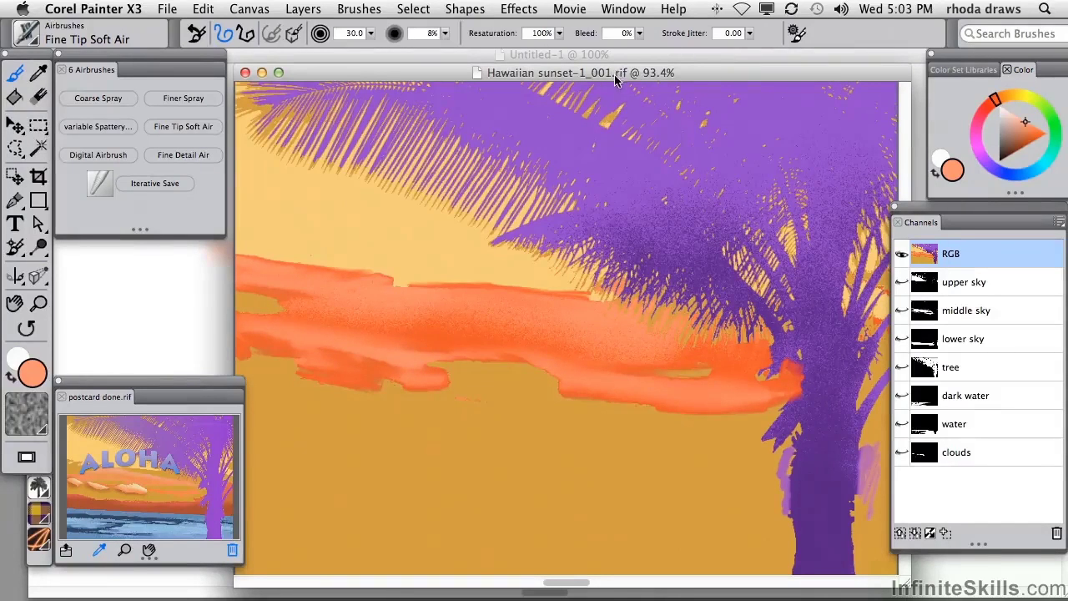
- Load the lower sky channel as the active selection
click(412, 9)
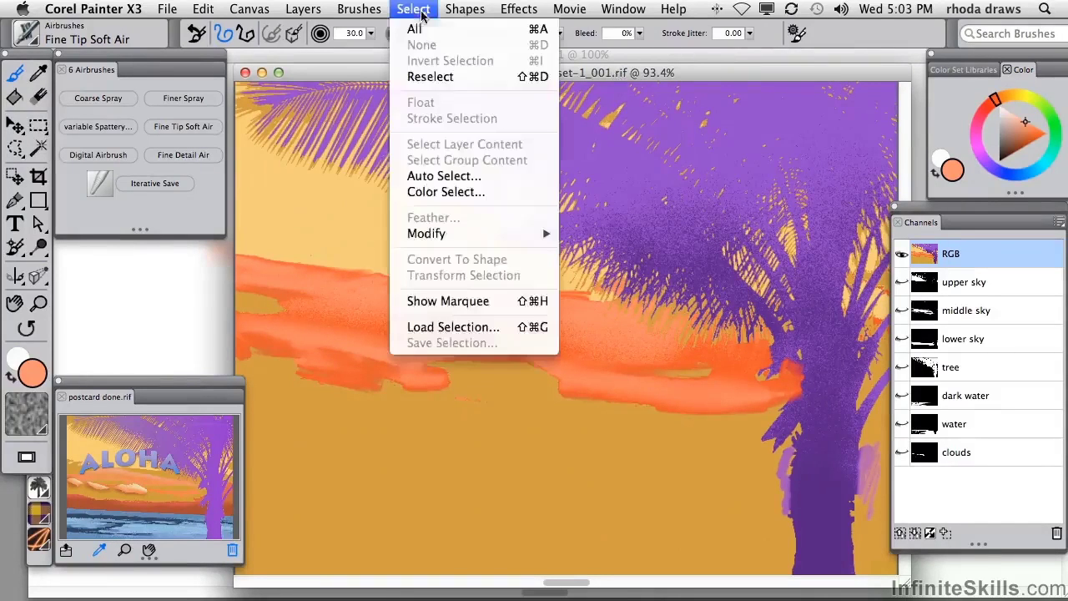
click(442, 326)
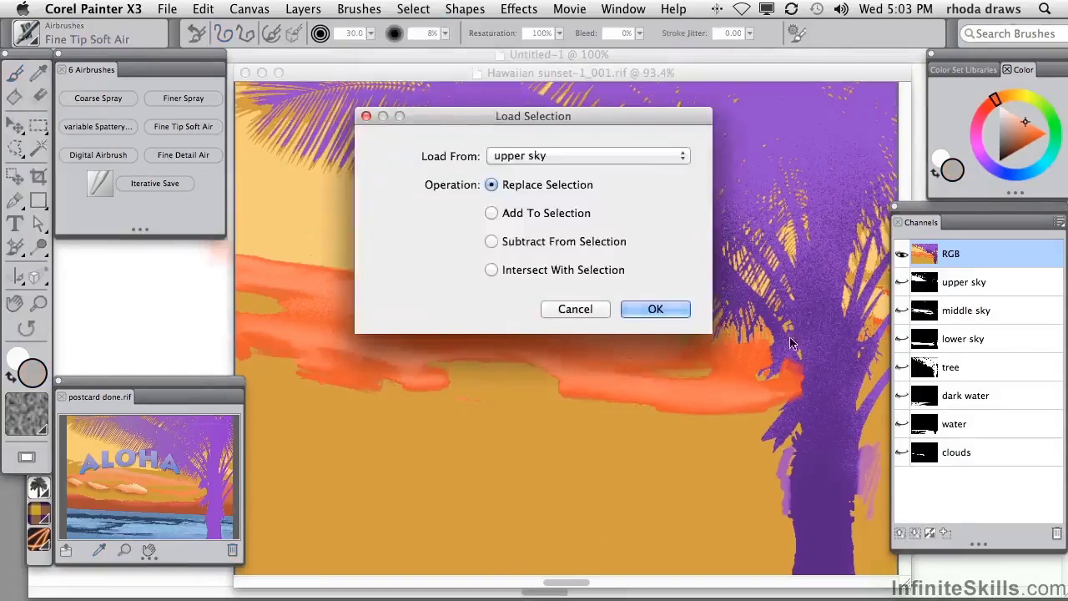
click(571, 160)
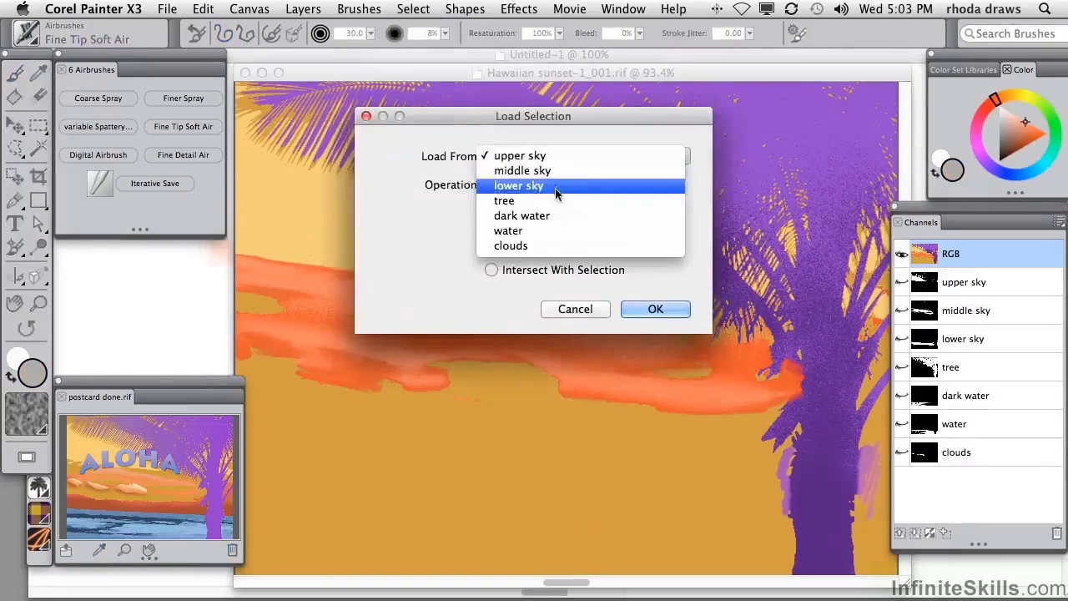
click(556, 187)
click(655, 310)
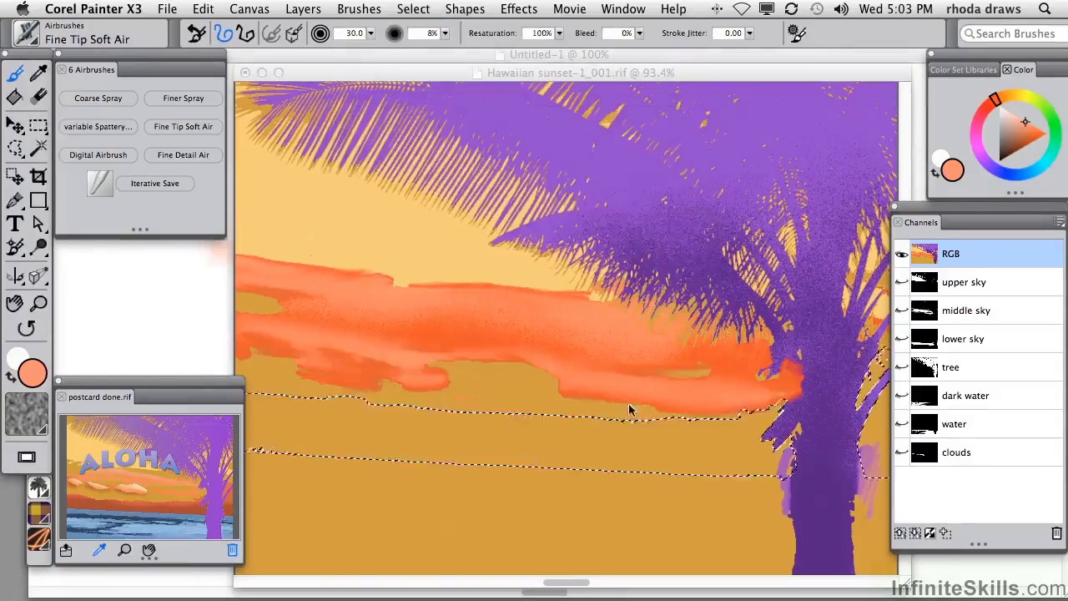
- Spray the lower sky a dark rusty red with Coarse Spray, then switch to Tiny Spattery Airbrush
drag(168, 401, 140, 402)
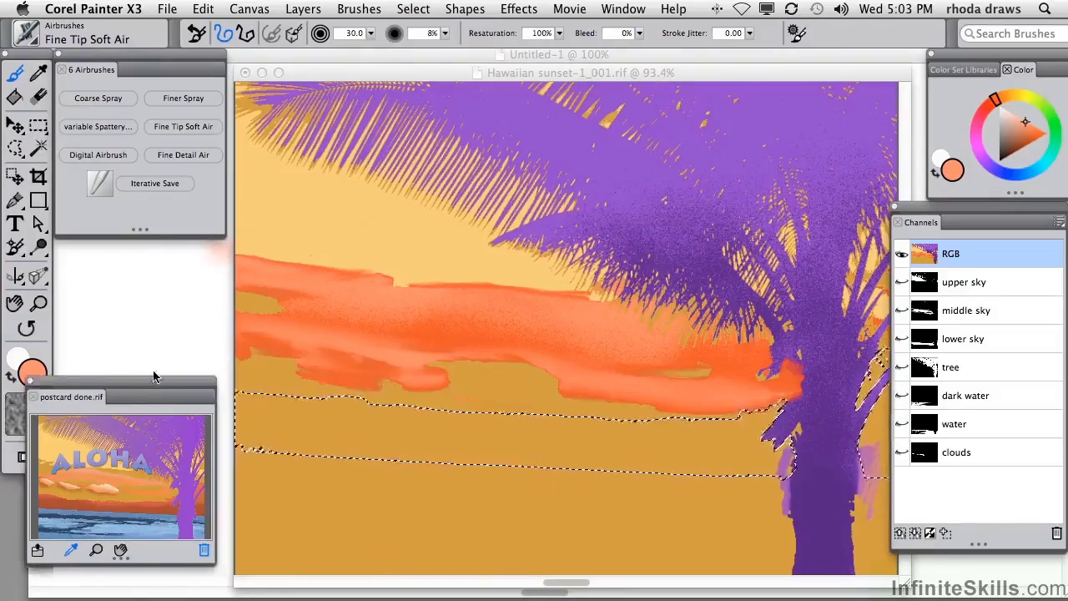
click(173, 504)
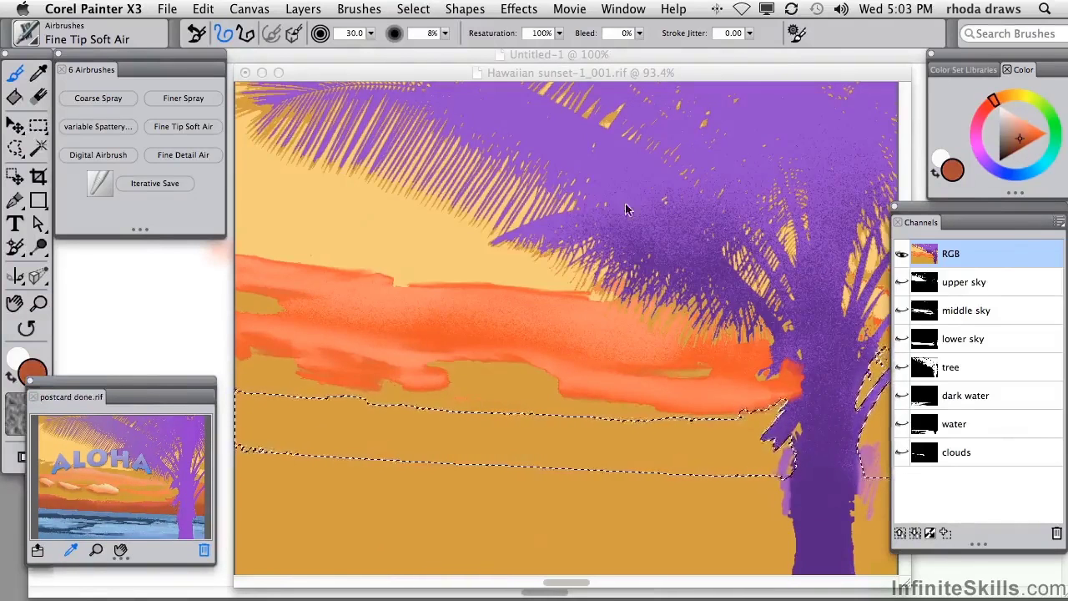
click(100, 98)
drag(261, 382, 251, 388)
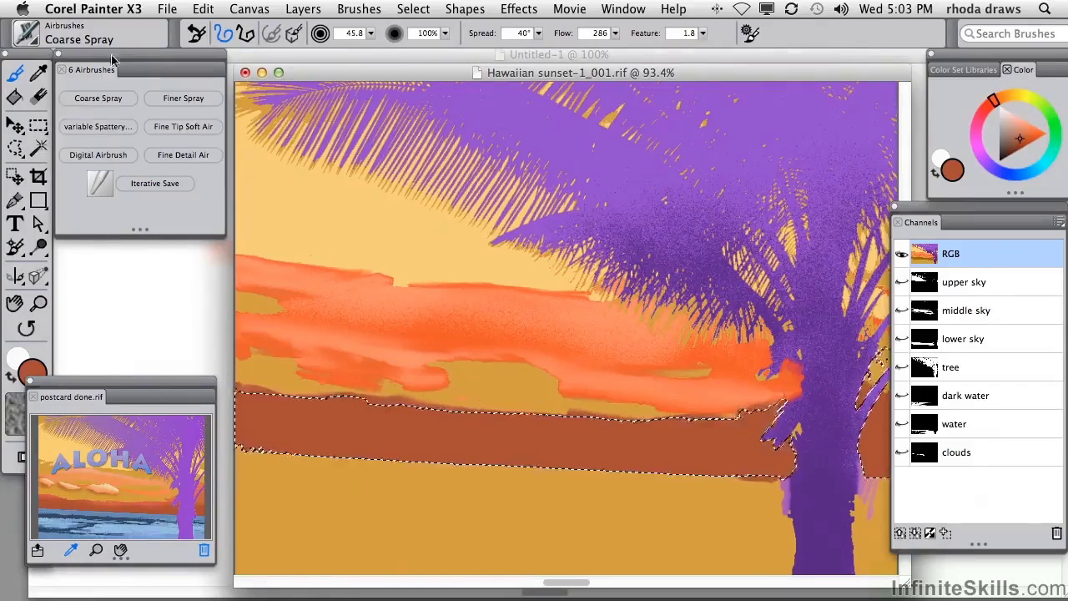
click(97, 126)
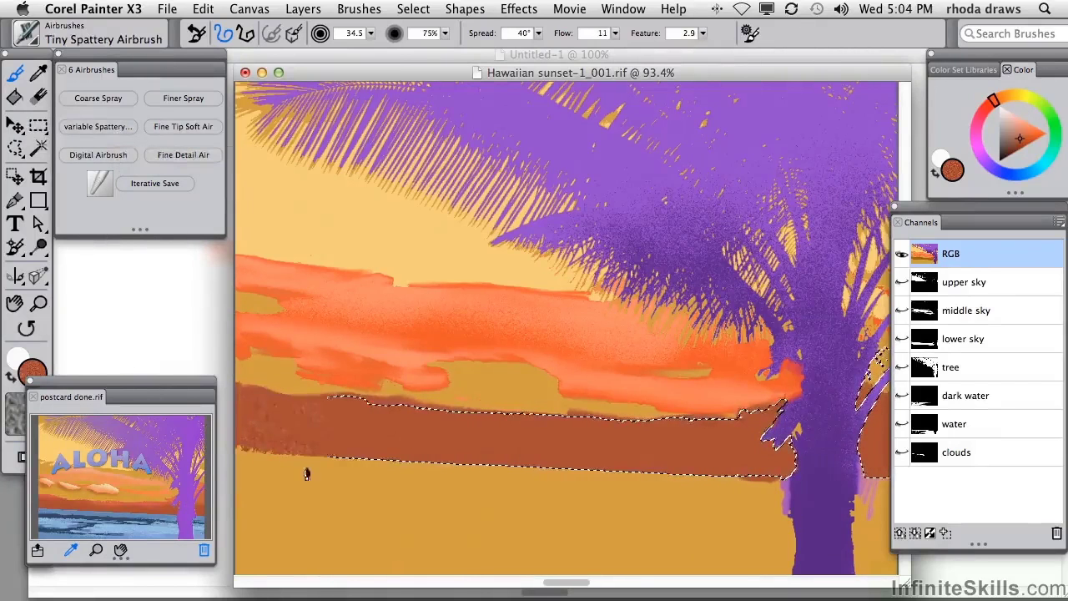
drag(961, 214, 1015, 215)
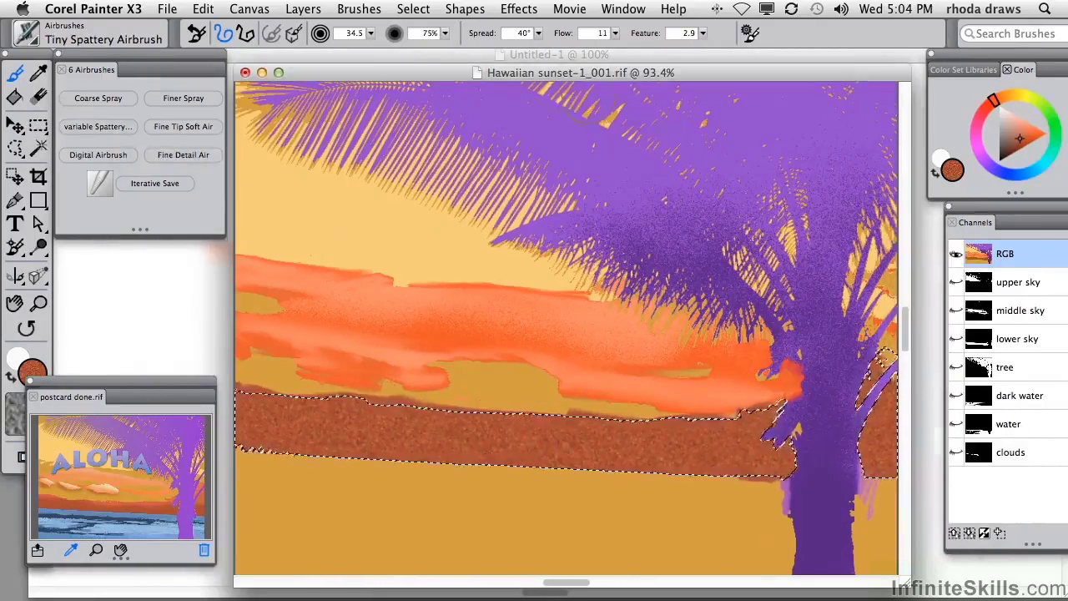
click(413, 9)
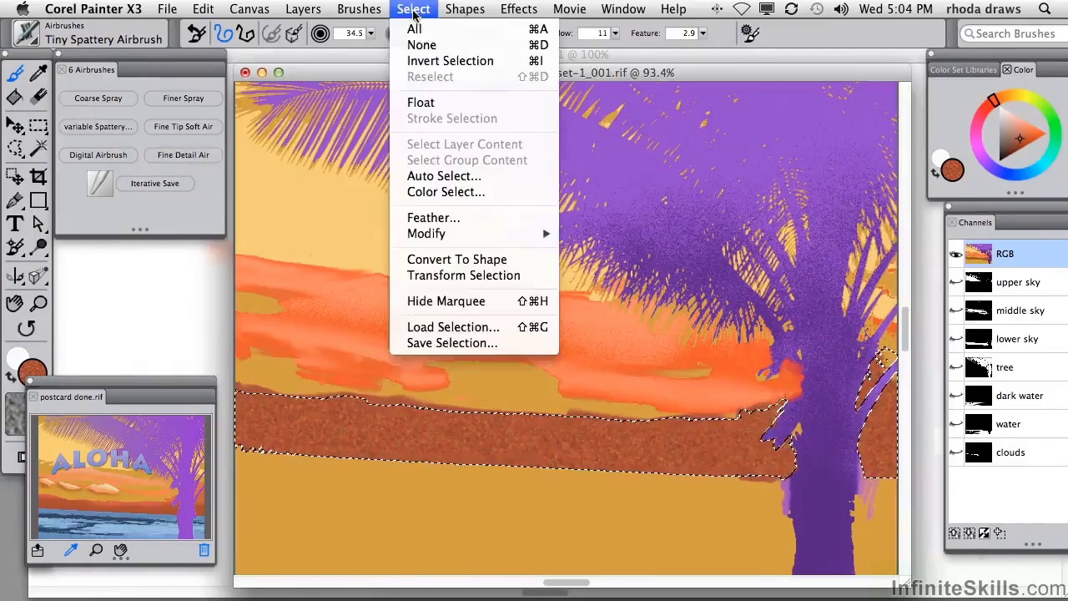
- Load the water channel as the active selection
click(442, 327)
click(551, 156)
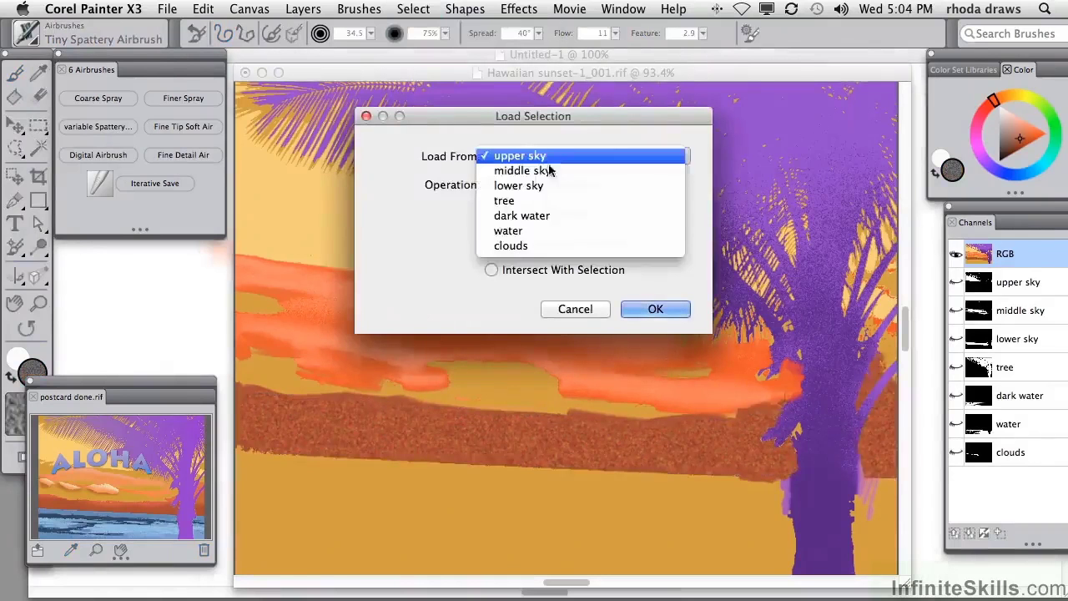
click(513, 230)
click(656, 310)
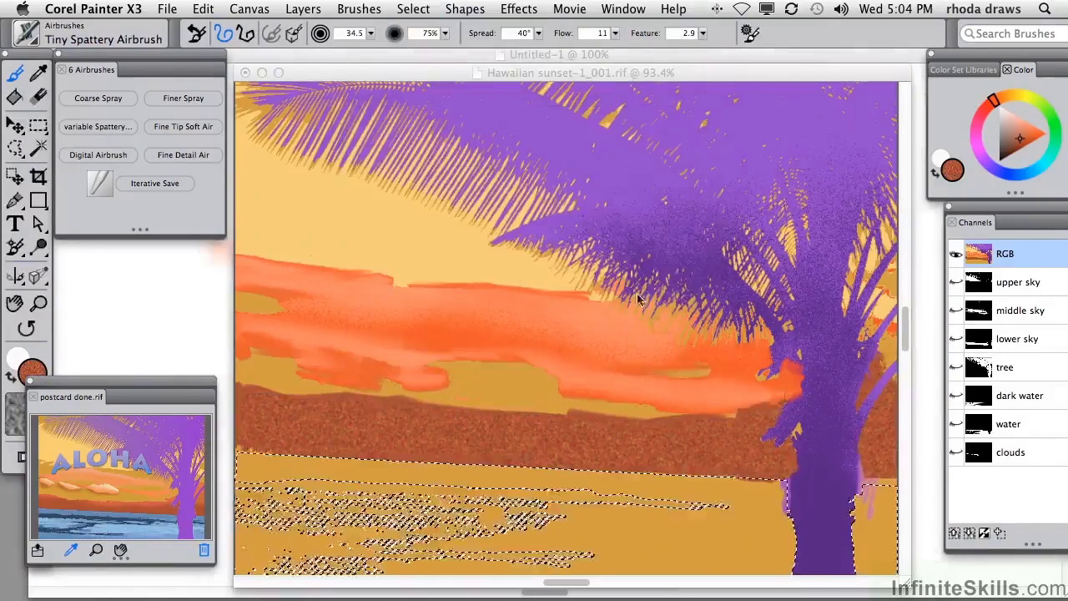
- Spatter light blue across the water band with the spattery airbrush, then deselect
click(98, 127)
click(268, 488)
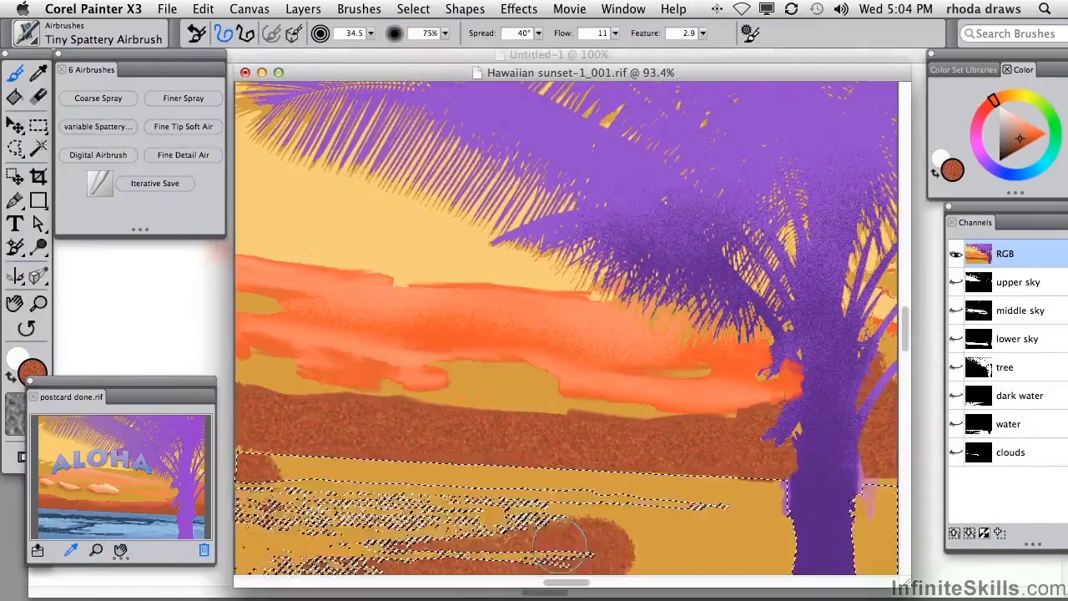
key(super+z)
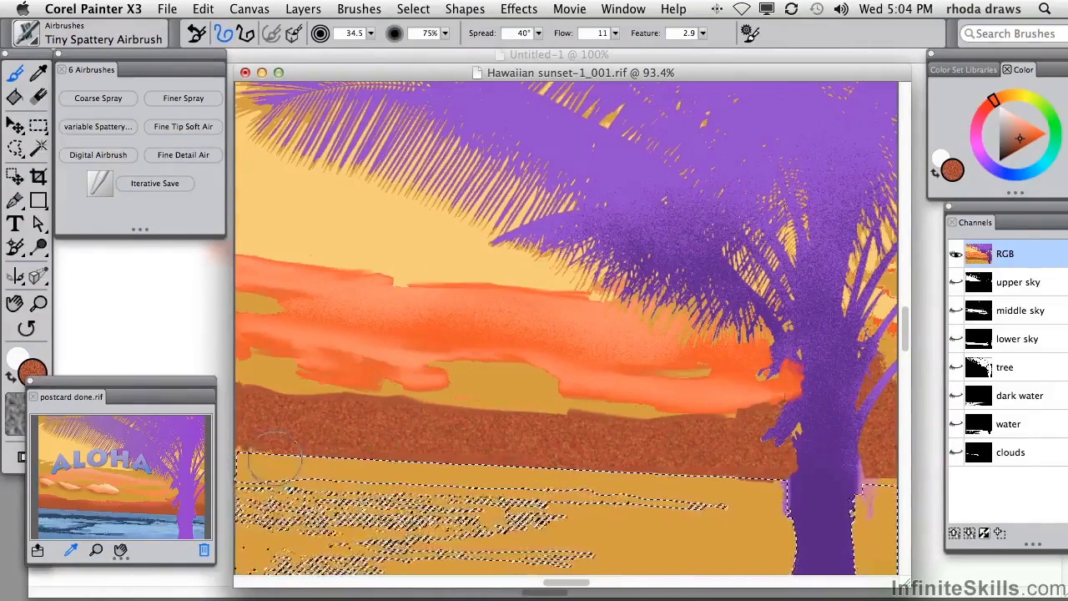
click(134, 516)
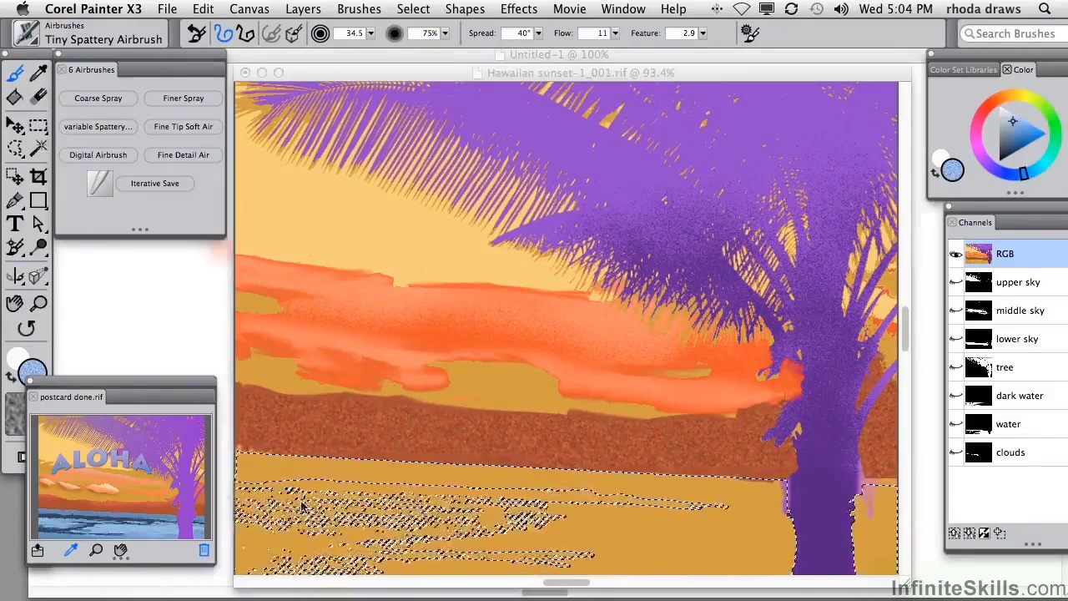
click(251, 463)
drag(250, 509, 621, 546)
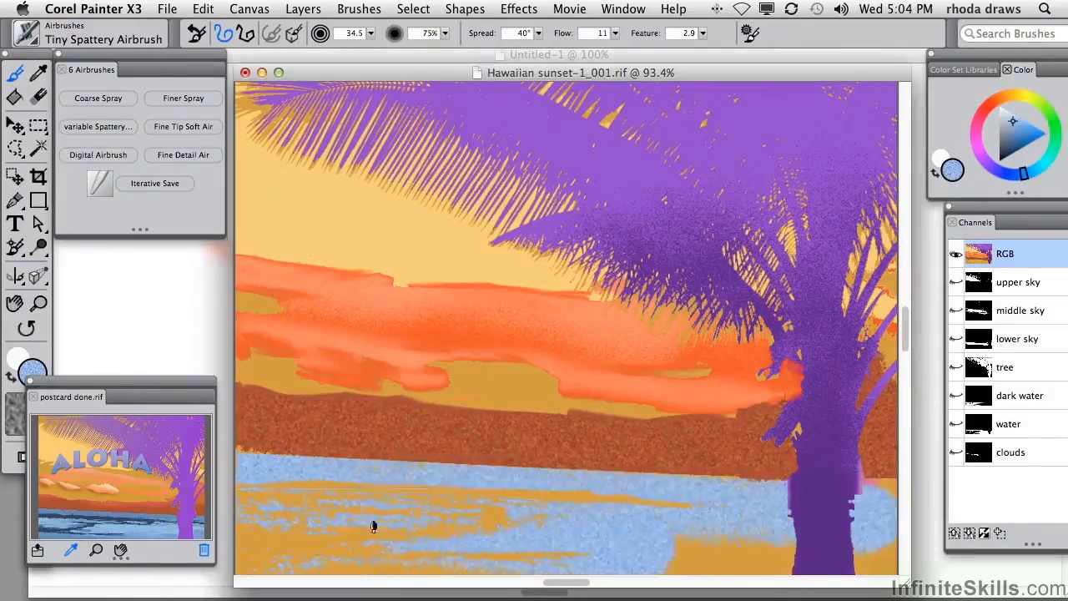
drag(373, 525, 921, 495)
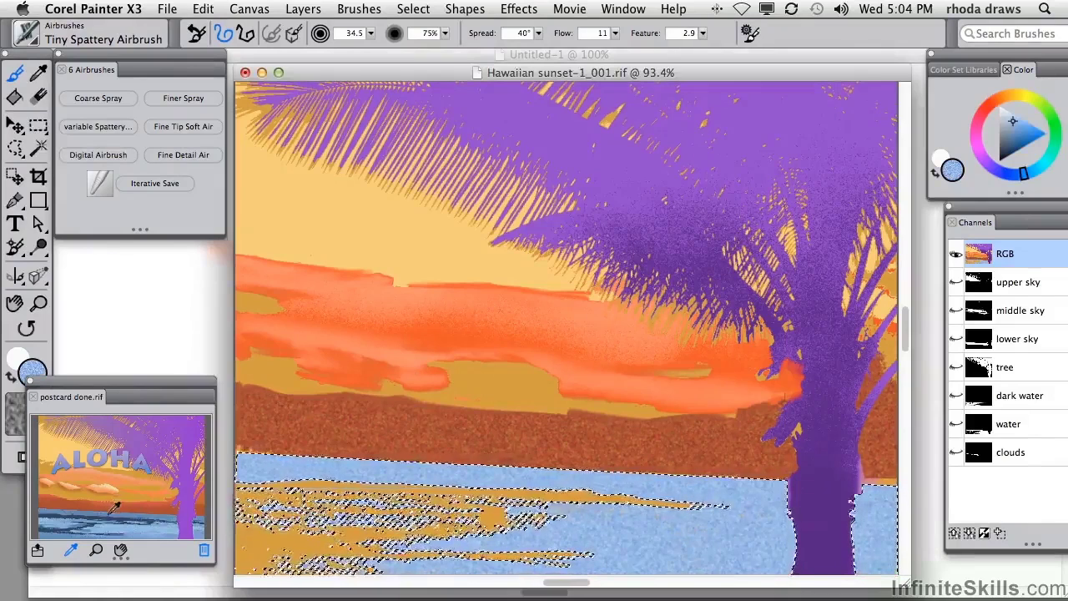
key(super+d)
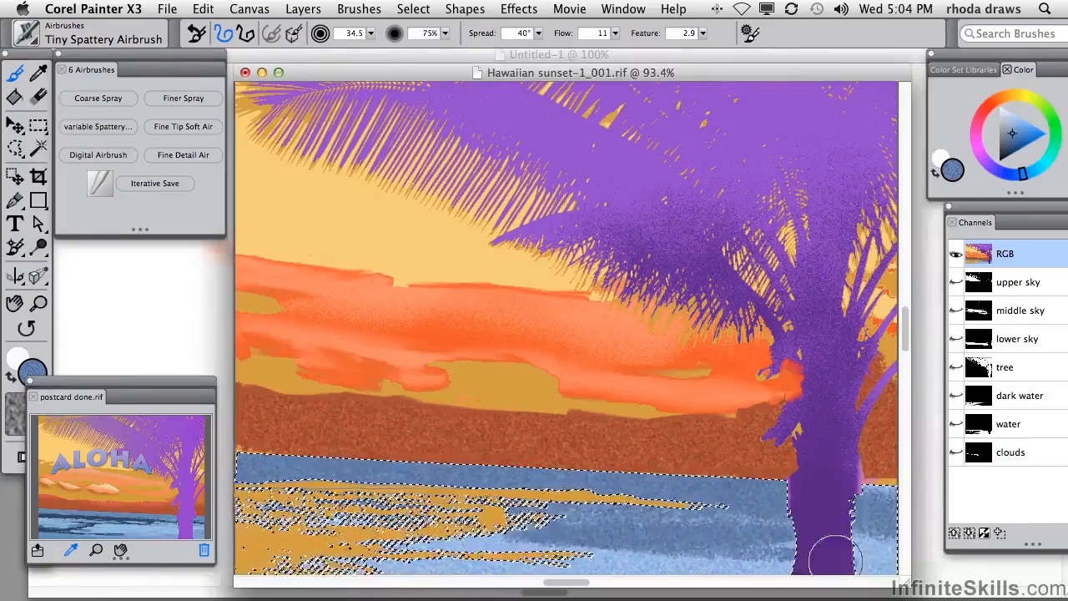
- Add lighter blue strokes over the water and pan back up to the palm fronds
click(1014, 125)
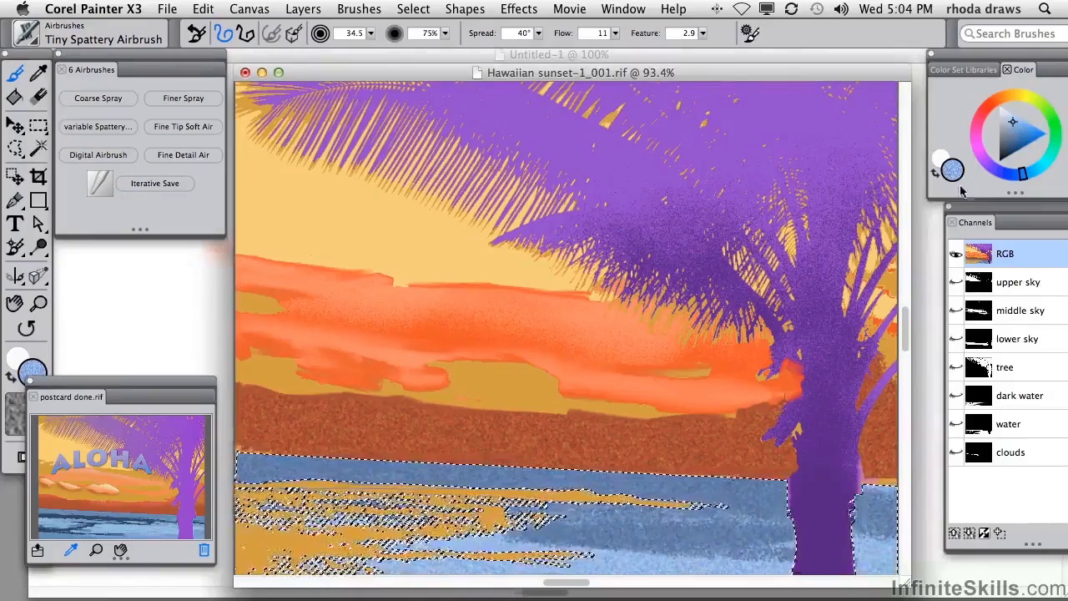
mouse_move(601, 560)
mouse_down()
mouse_move(692, 542)
mouse_move(636, 520)
mouse_up()
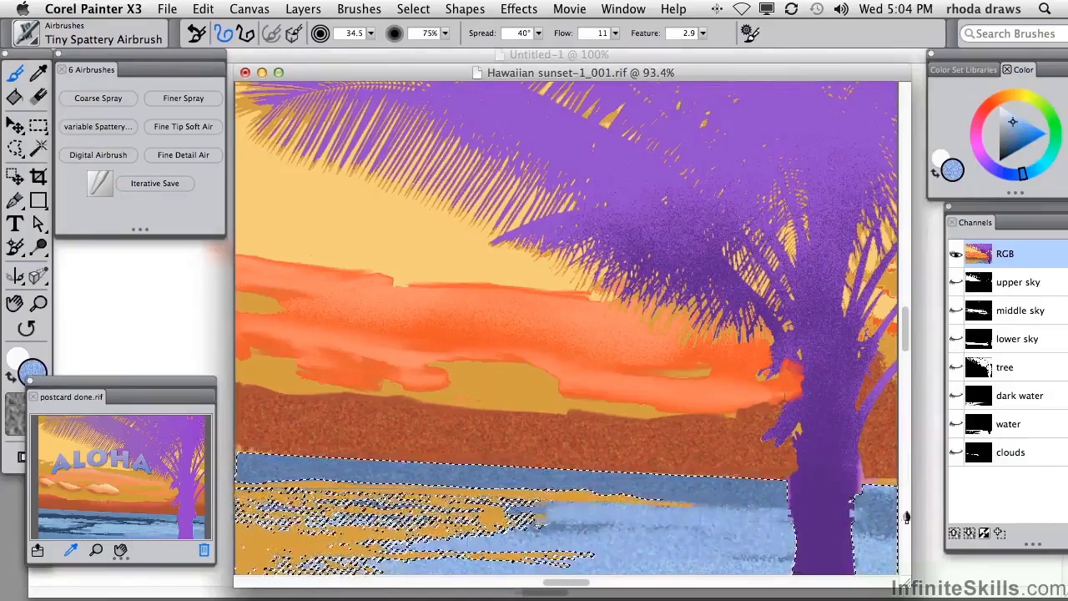
scroll(901, 507, down, 5)
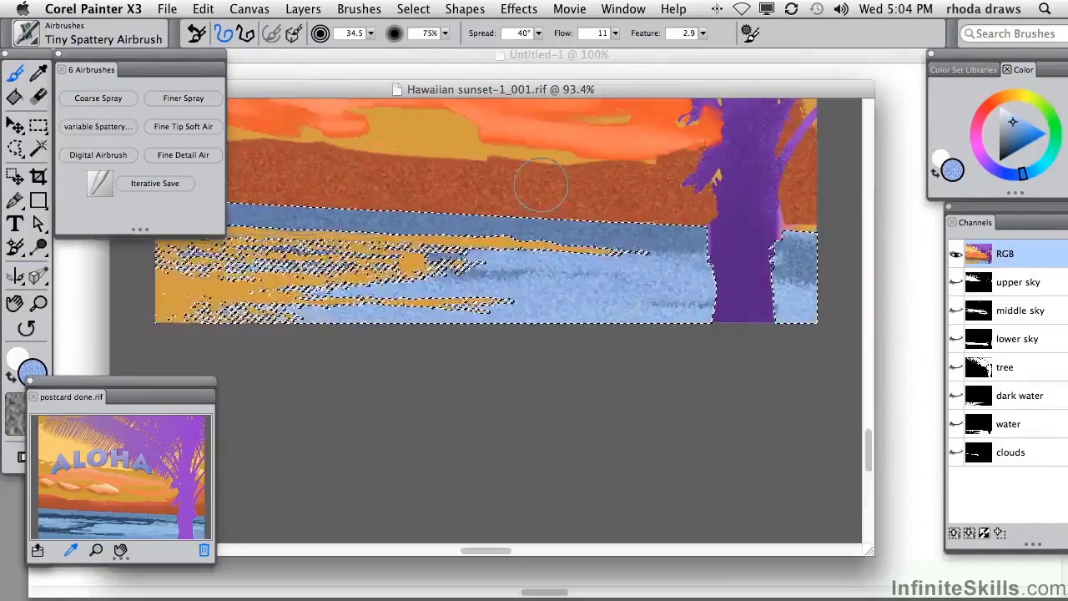
drag(541, 170, 553, 400)
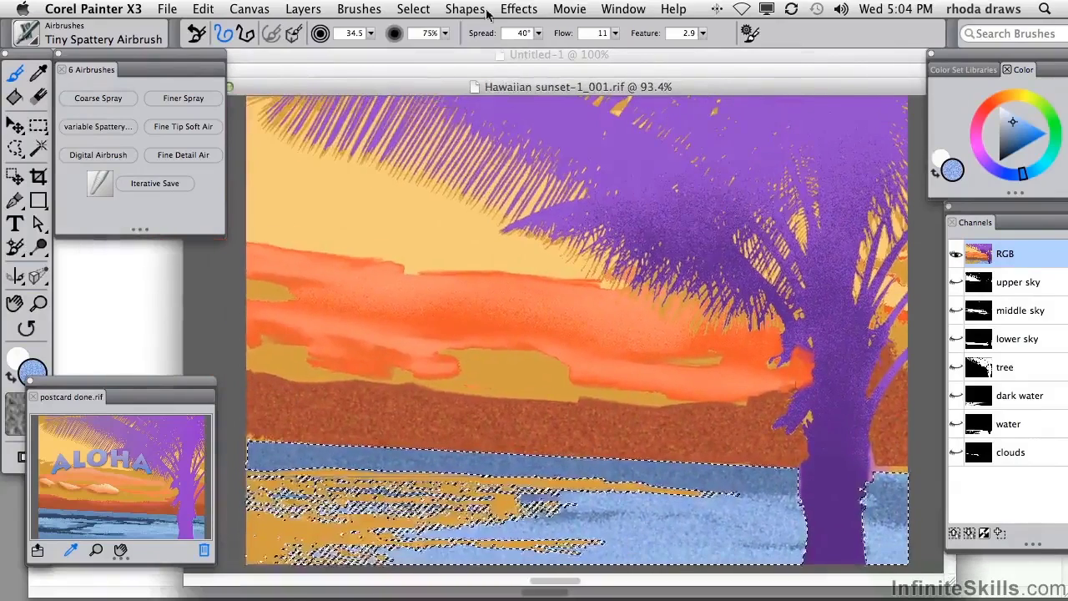
click(424, 11)
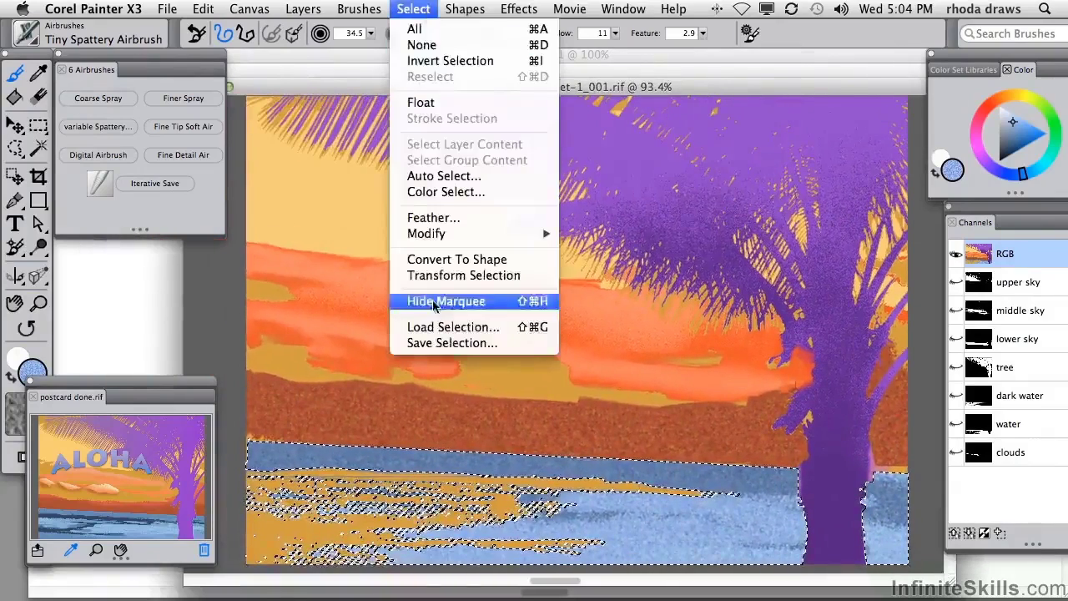
- Load the saved 'dark water' selection onto the canvas
click(426, 326)
click(664, 156)
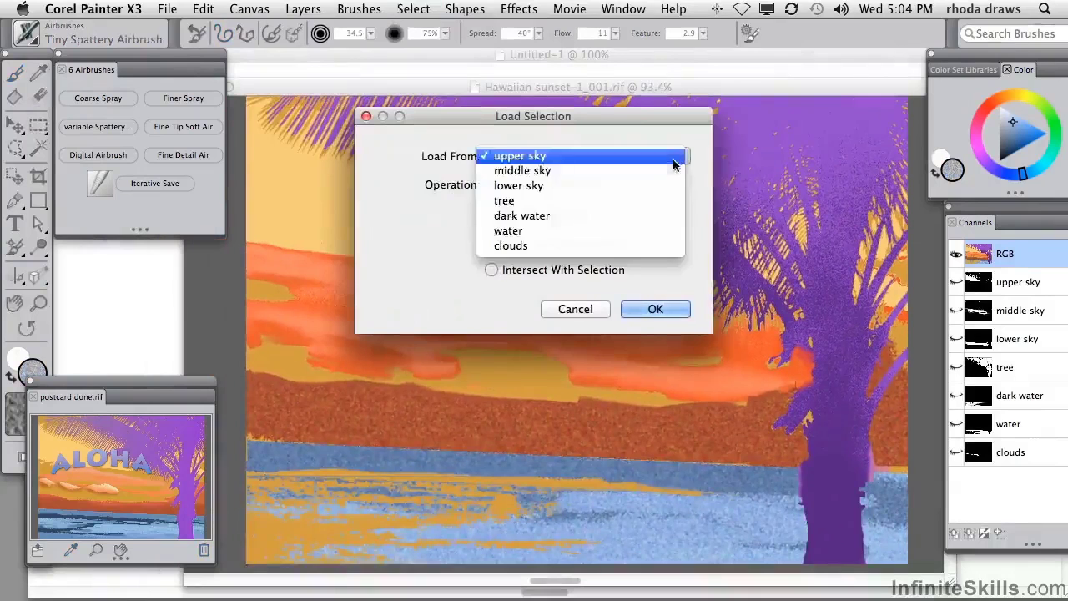
click(587, 218)
click(659, 311)
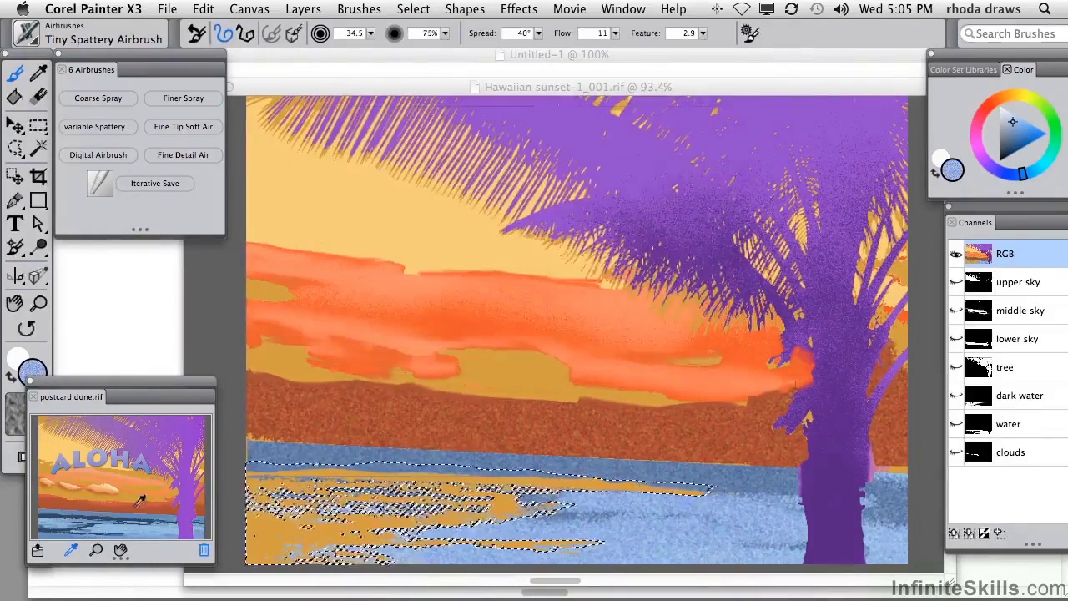
- Sample dark navy from the reference postcard and spray streaks across the water toward the trunk
alt+click(111, 506)
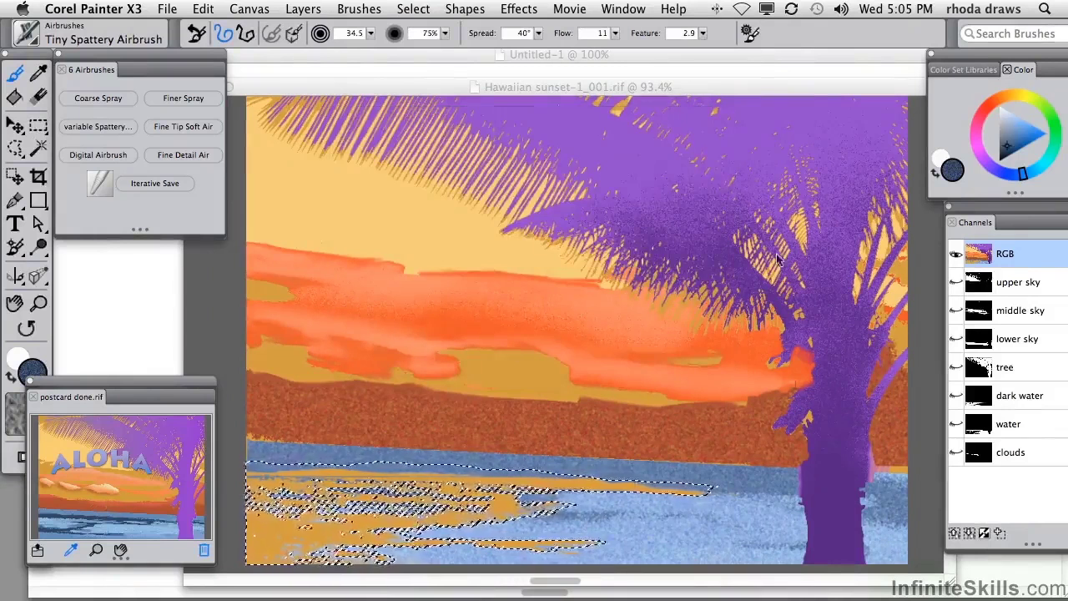
mouse_move(250, 469)
mouse_down()
mouse_move(342, 488)
mouse_move(245, 485)
mouse_move(677, 490)
mouse_move(276, 529)
mouse_move(717, 554)
mouse_move(389, 549)
mouse_move(735, 566)
mouse_up()
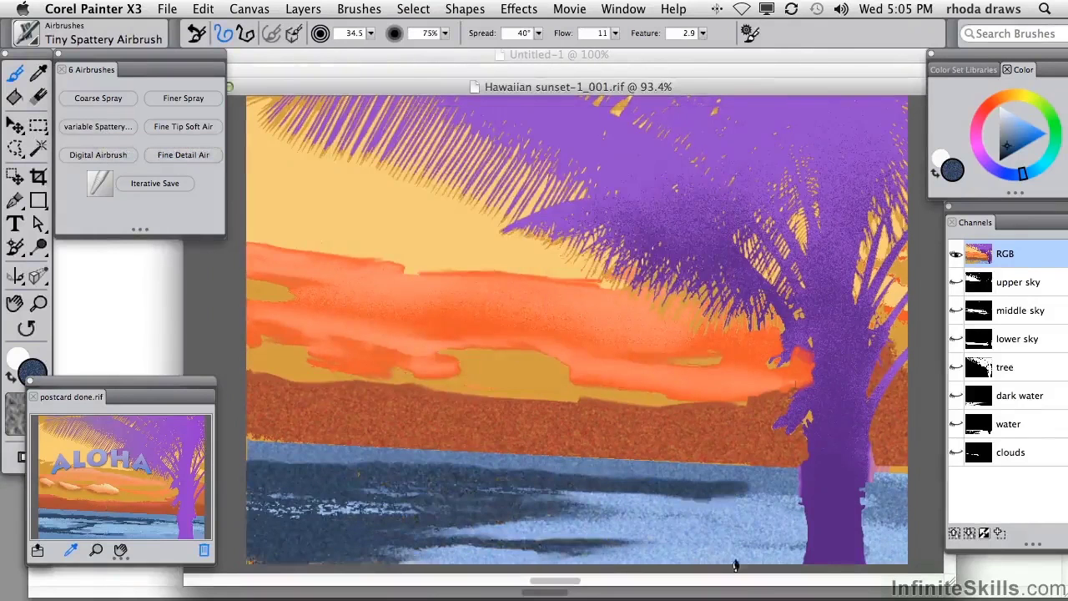
drag(298, 473, 781, 498)
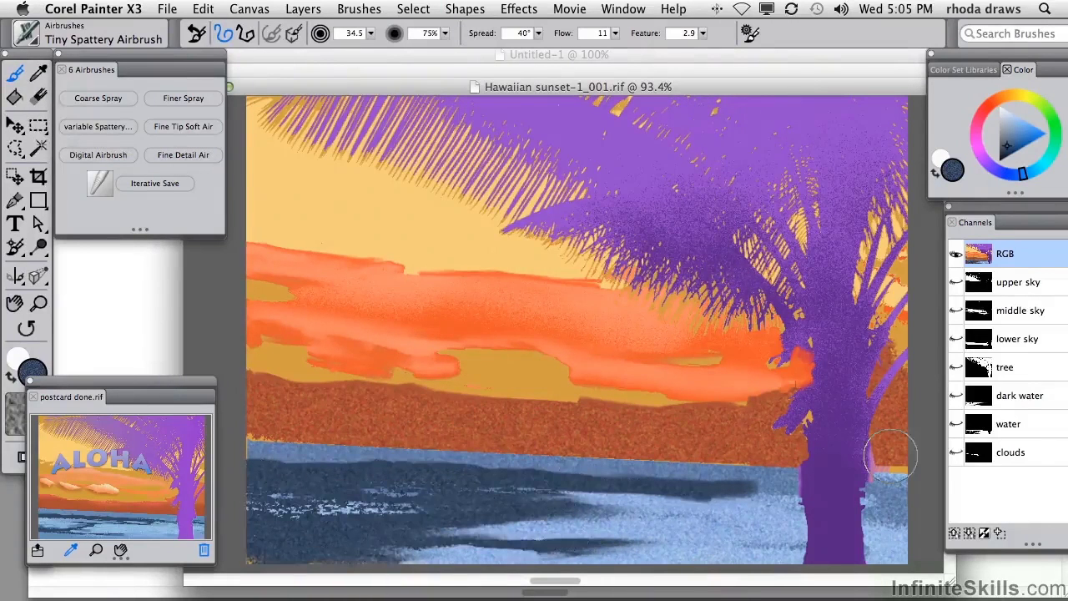
click(468, 12)
- Load the saved 'water' selection onto the canvas
mouse_move(414, 10)
click(435, 326)
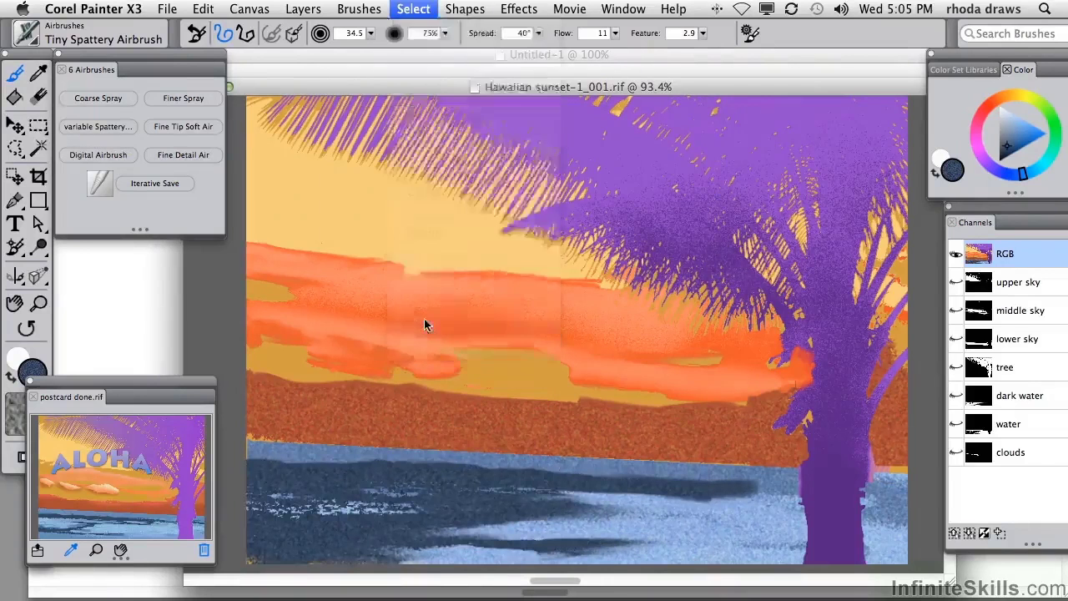
click(564, 156)
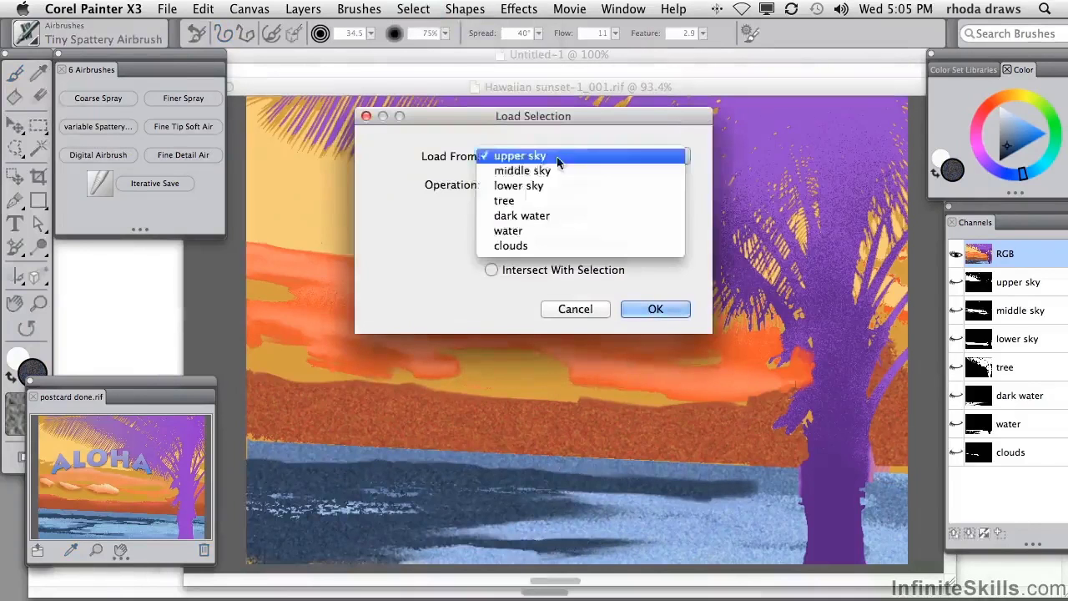
click(534, 230)
click(648, 310)
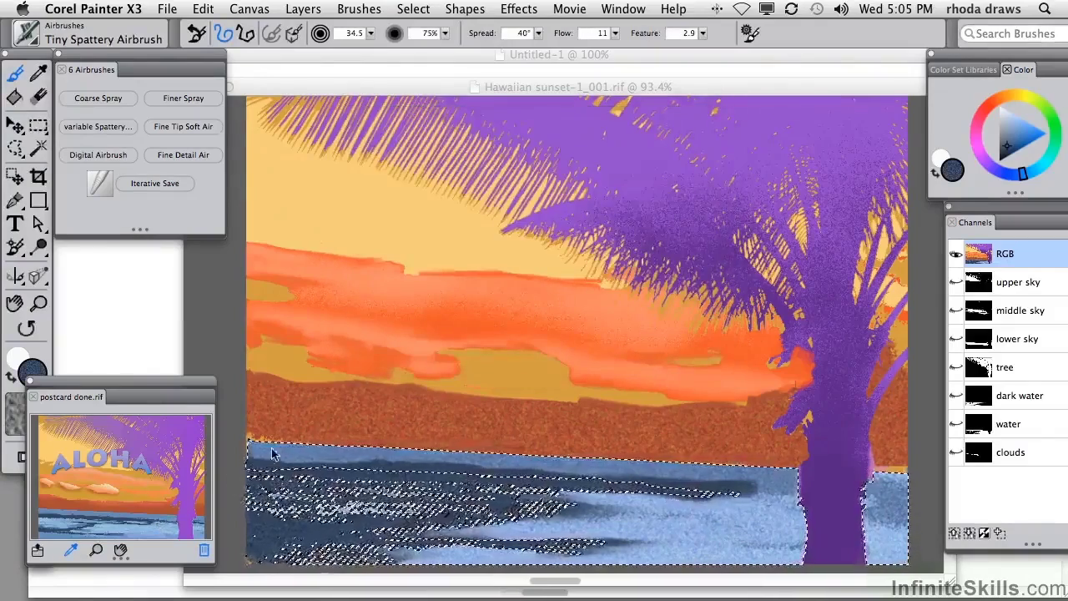
- Sample light blue from the reference postcard and spray it over the navy water streaks
click(136, 511)
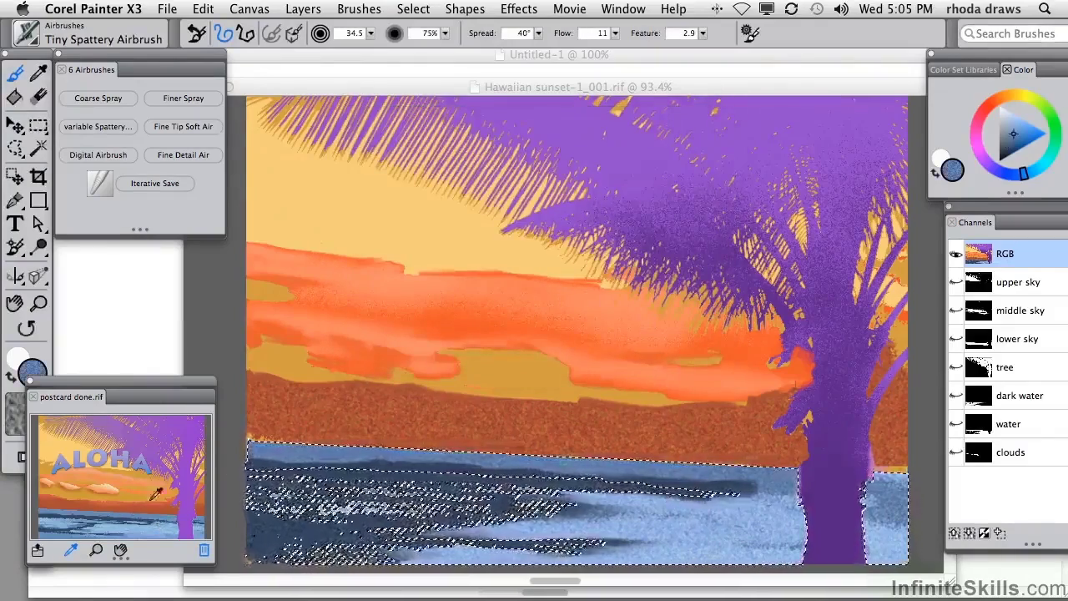
click(250, 443)
mouse_move(644, 472)
mouse_down()
mouse_move(624, 489)
mouse_move(855, 490)
mouse_move(384, 481)
mouse_move(824, 510)
mouse_move(506, 493)
mouse_up()
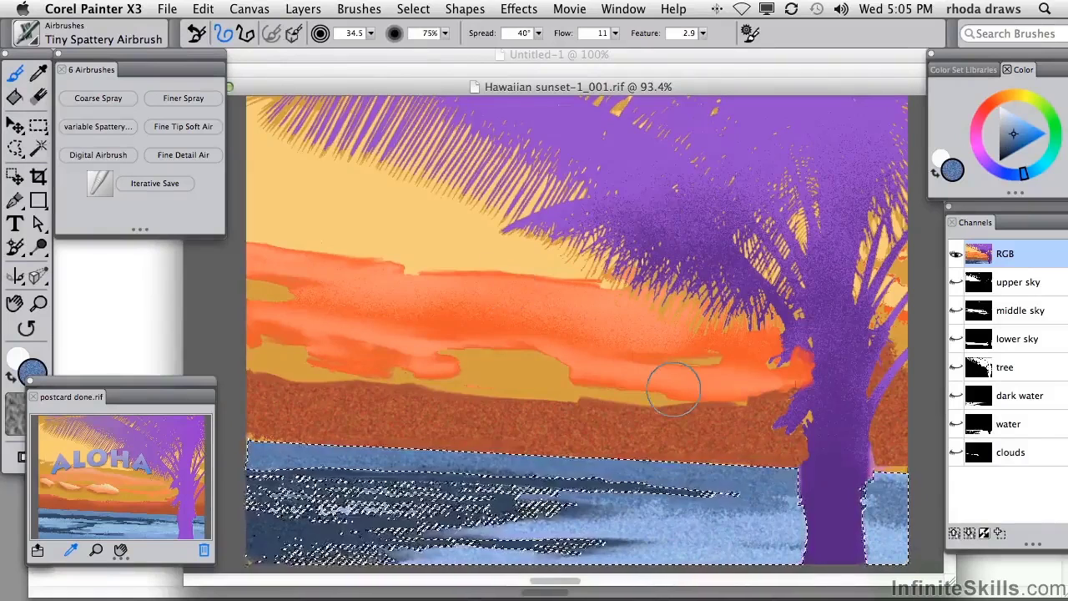
click(413, 10)
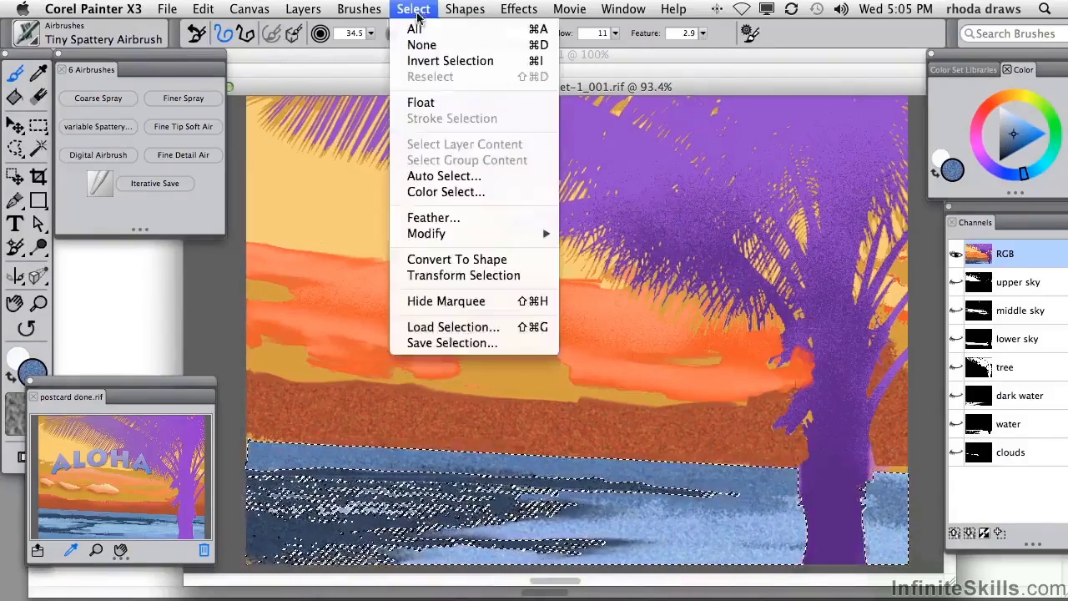
- Load the saved 'clouds' selection onto the canvas
click(425, 326)
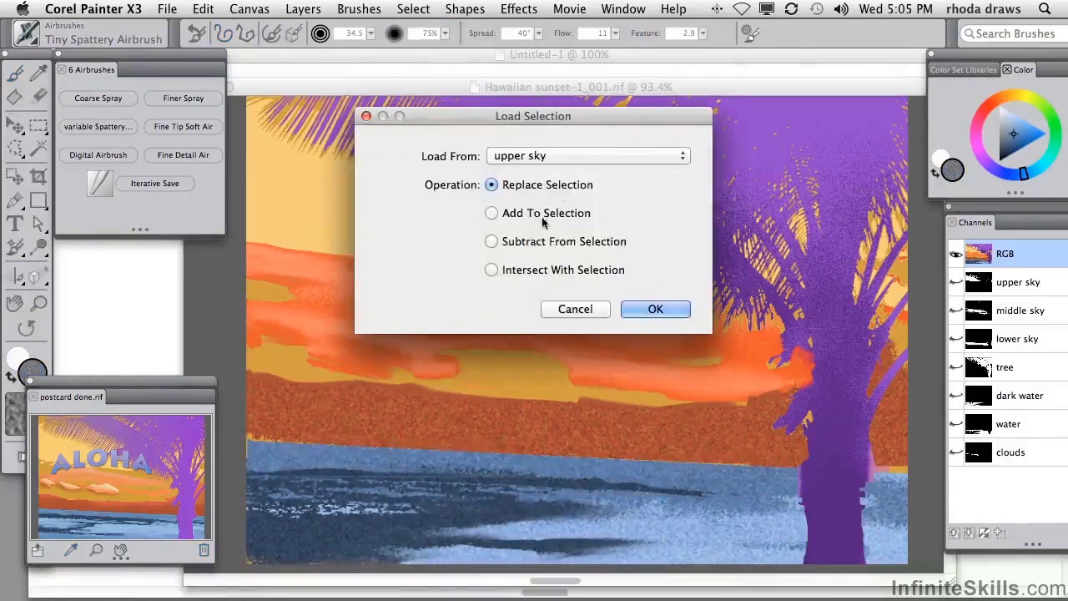
click(563, 159)
click(529, 247)
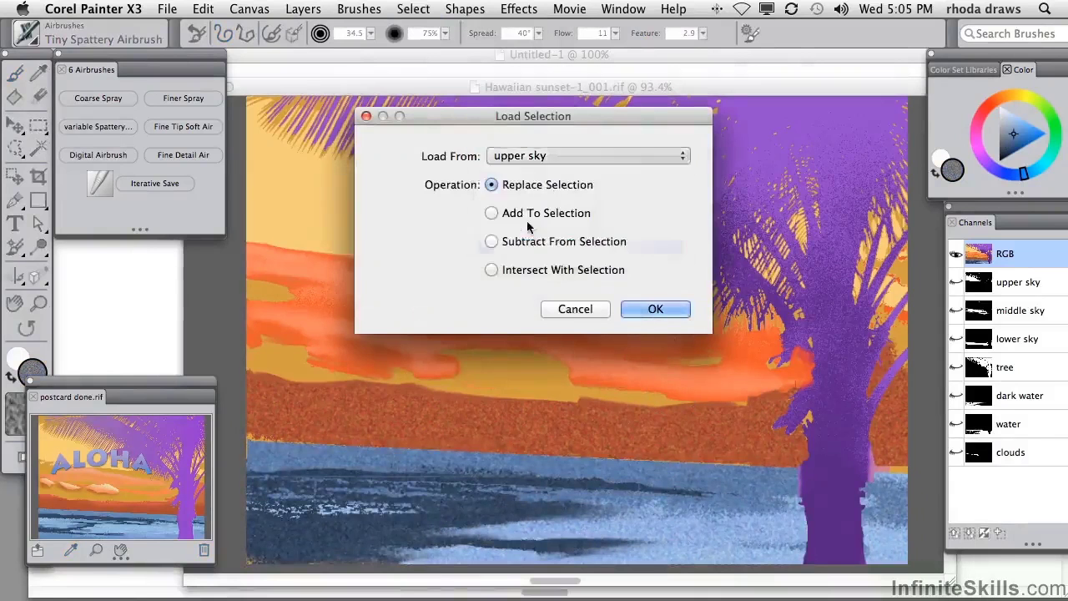
click(655, 311)
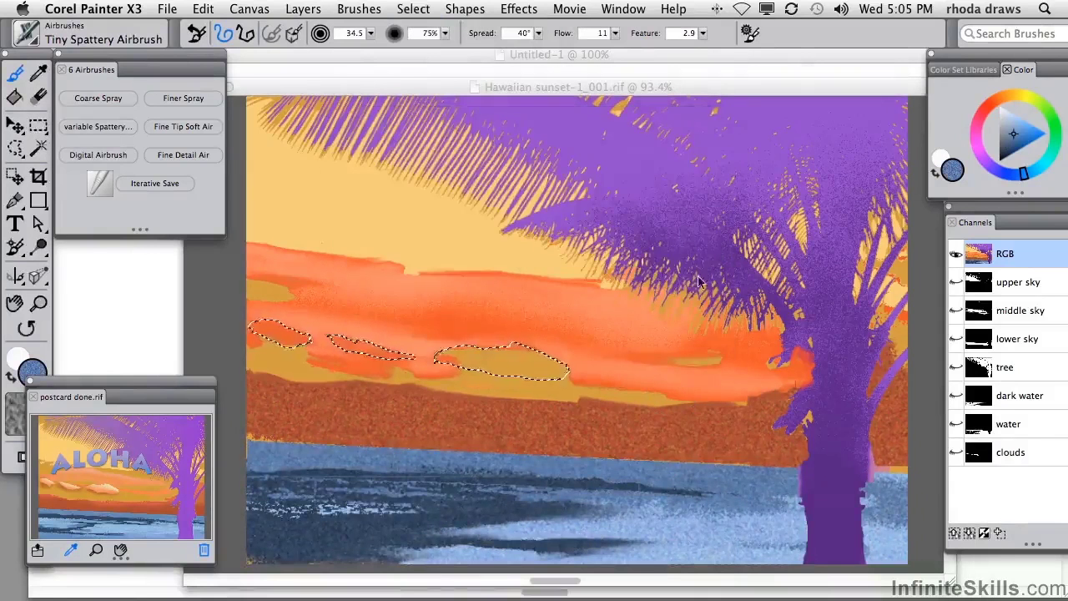
- With Finer Spray, sample peach from the reference and spray it into the three clouds
click(180, 99)
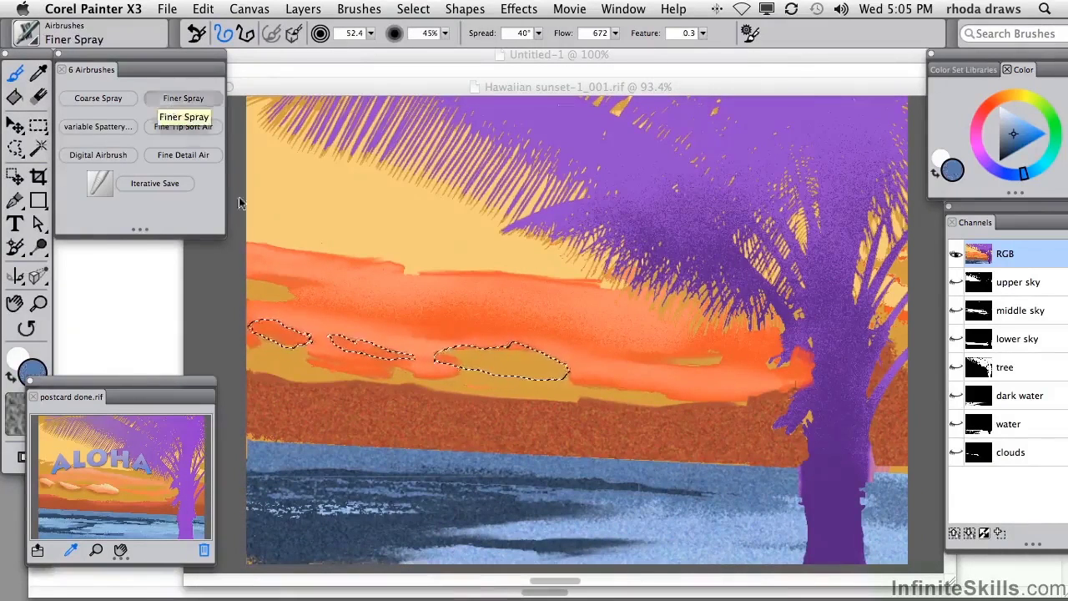
click(109, 488)
drag(441, 353, 560, 383)
mouse_move(363, 357)
mouse_down()
mouse_move(297, 344)
mouse_move(398, 349)
mouse_move(331, 359)
mouse_up()
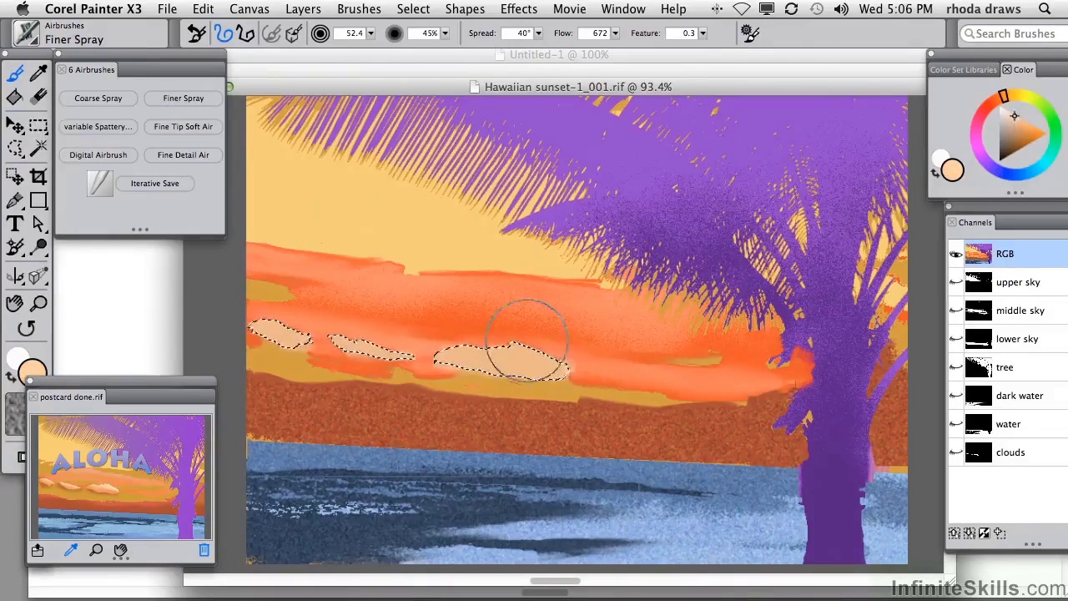
- Switch to Fine Tip Soft Air, sample and fine-tune orange from the reference, and restore the cloud outline
click(179, 128)
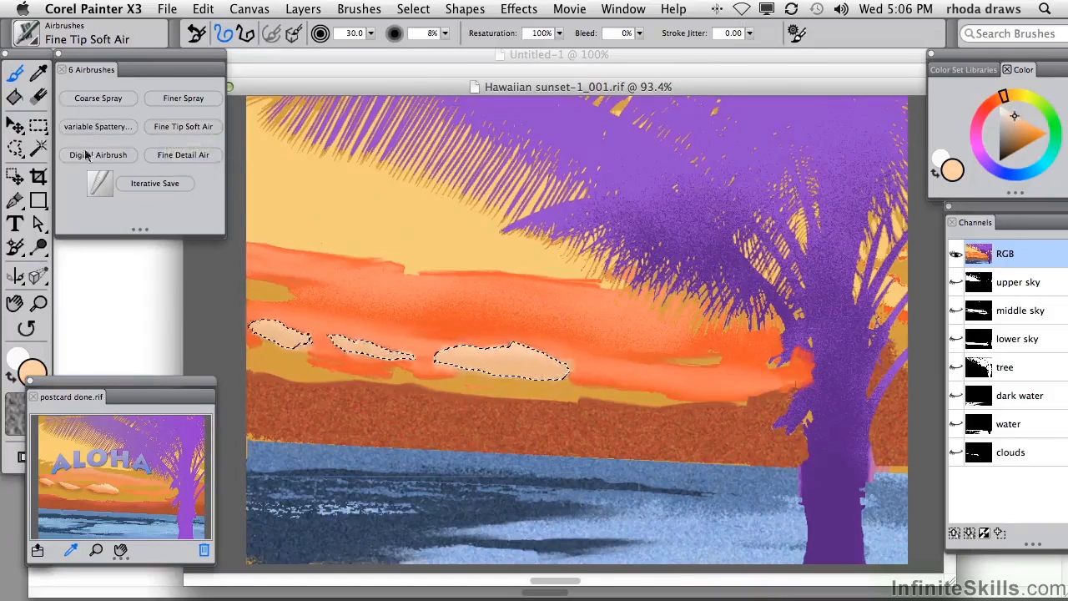
click(106, 484)
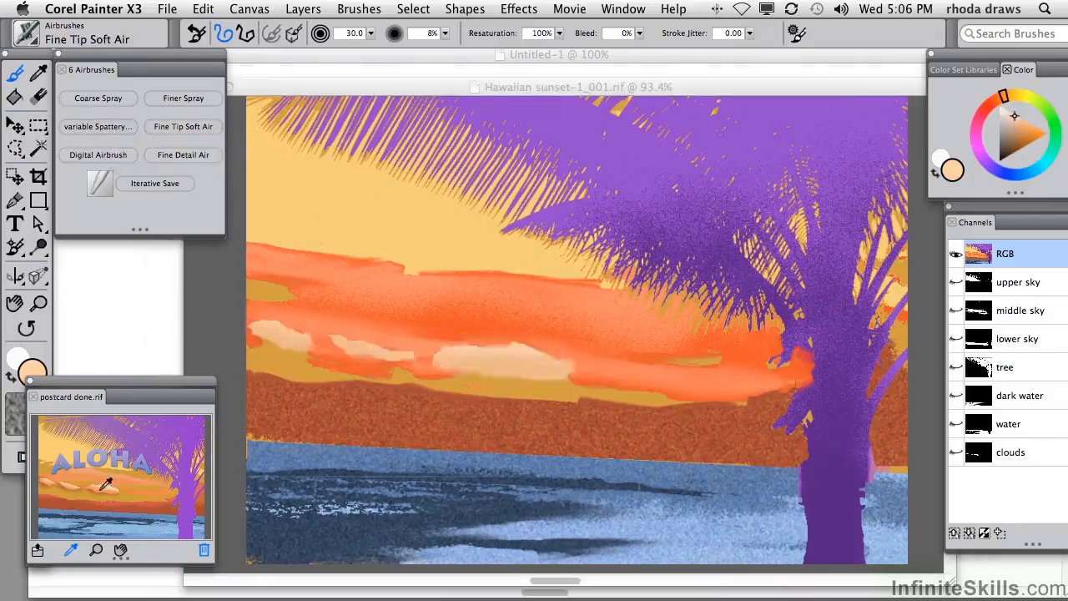
click(106, 484)
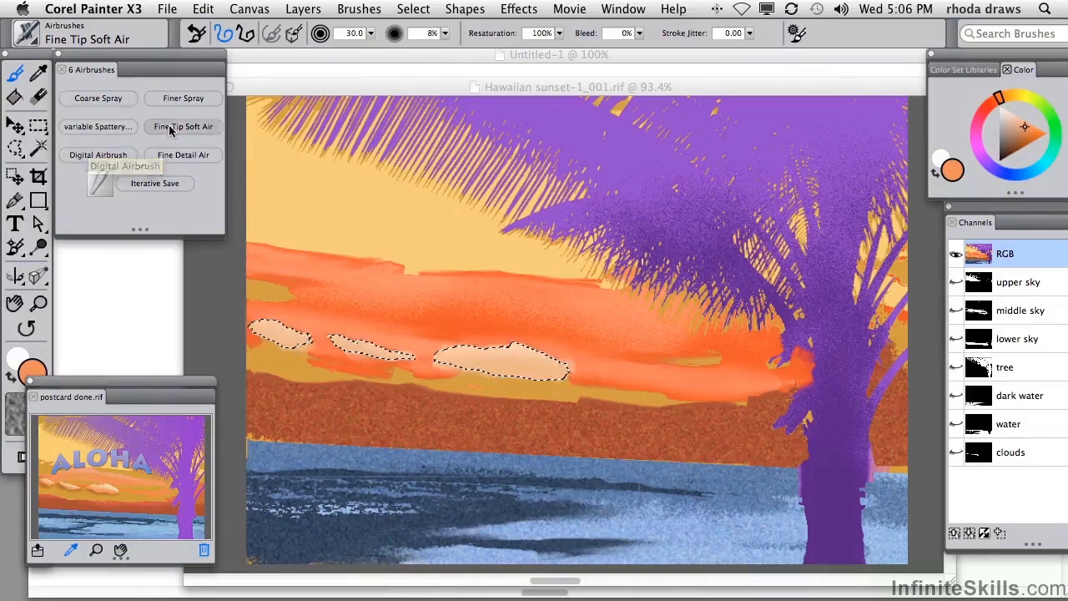
click(267, 342)
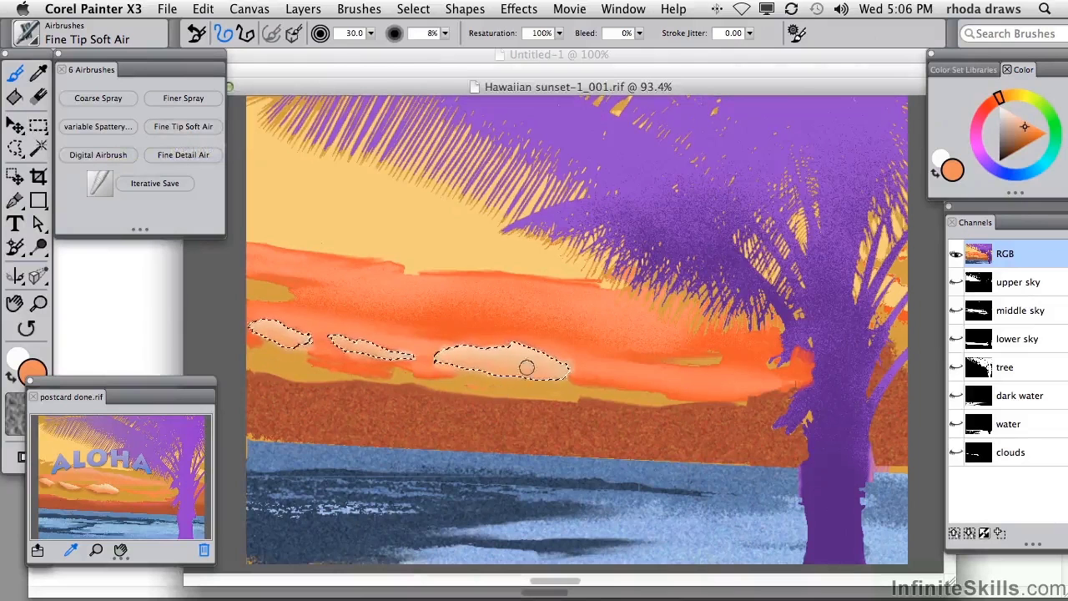
click(117, 481)
click(145, 477)
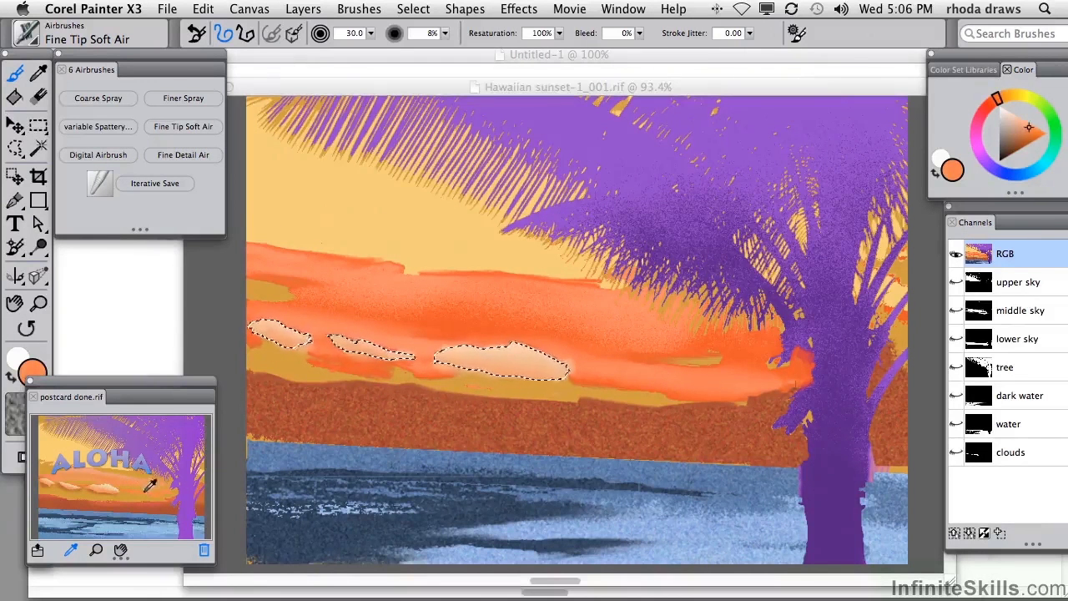
click(443, 368)
key(super+z)
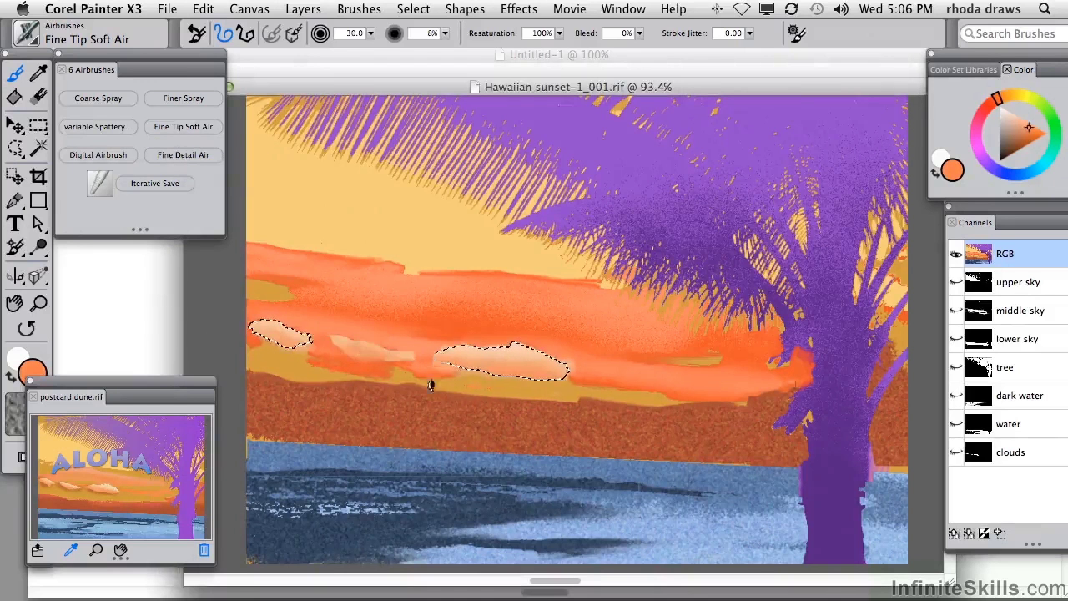
- Invert the cloud selection, sample a darker brownish orange, then deselect and zoom out to 75%
click(413, 10)
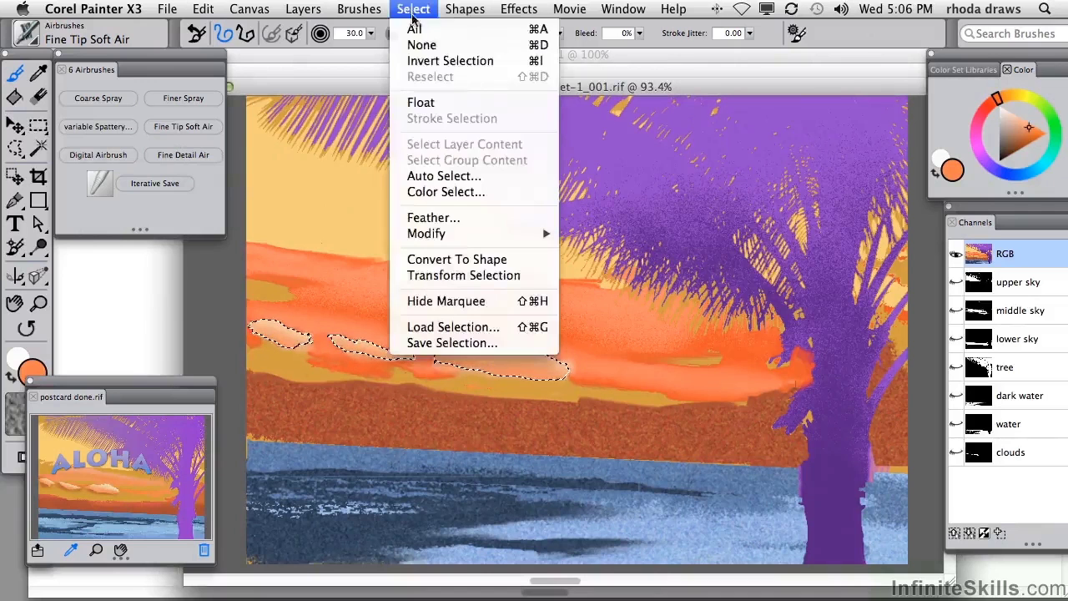
click(431, 61)
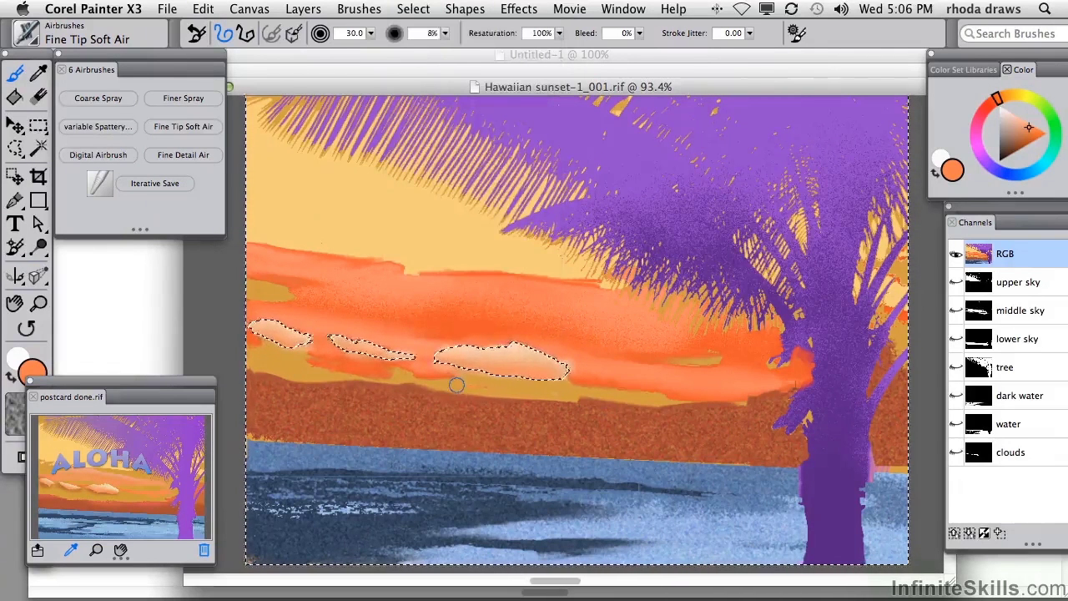
click(115, 492)
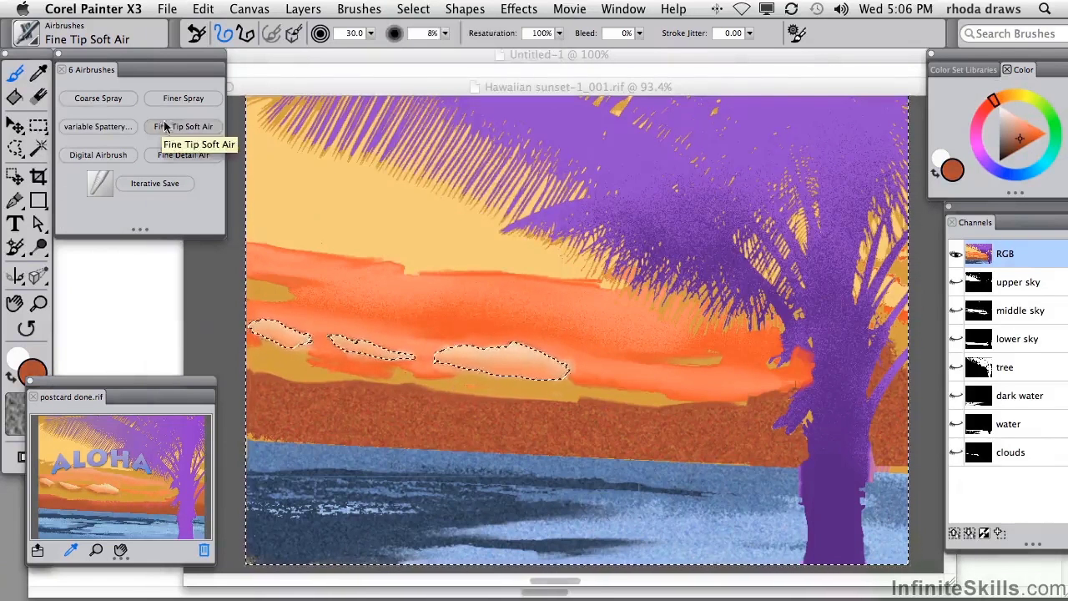
click(284, 350)
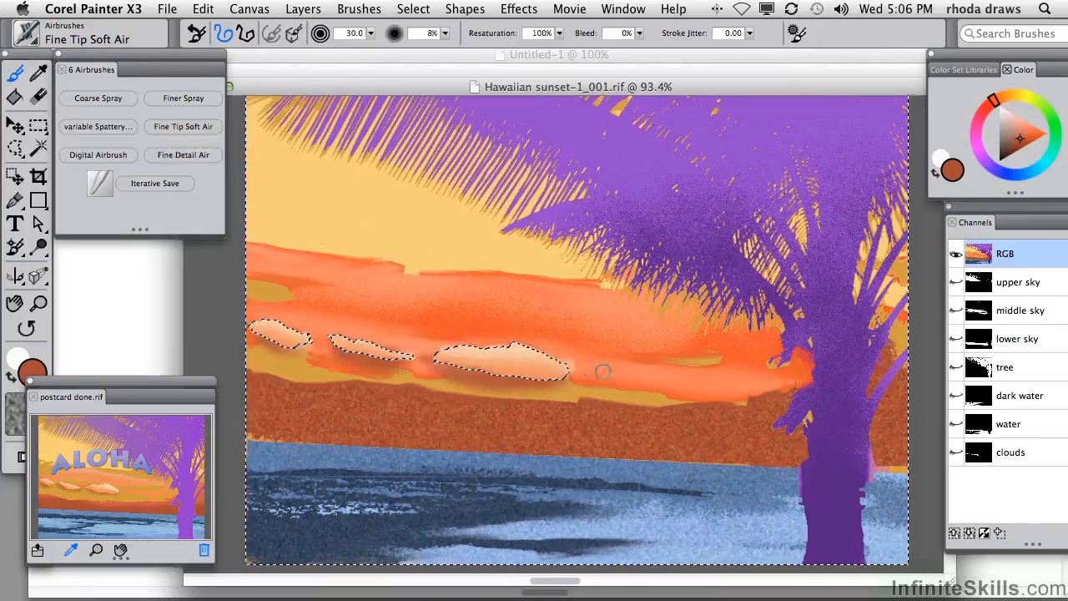
key(super+d)
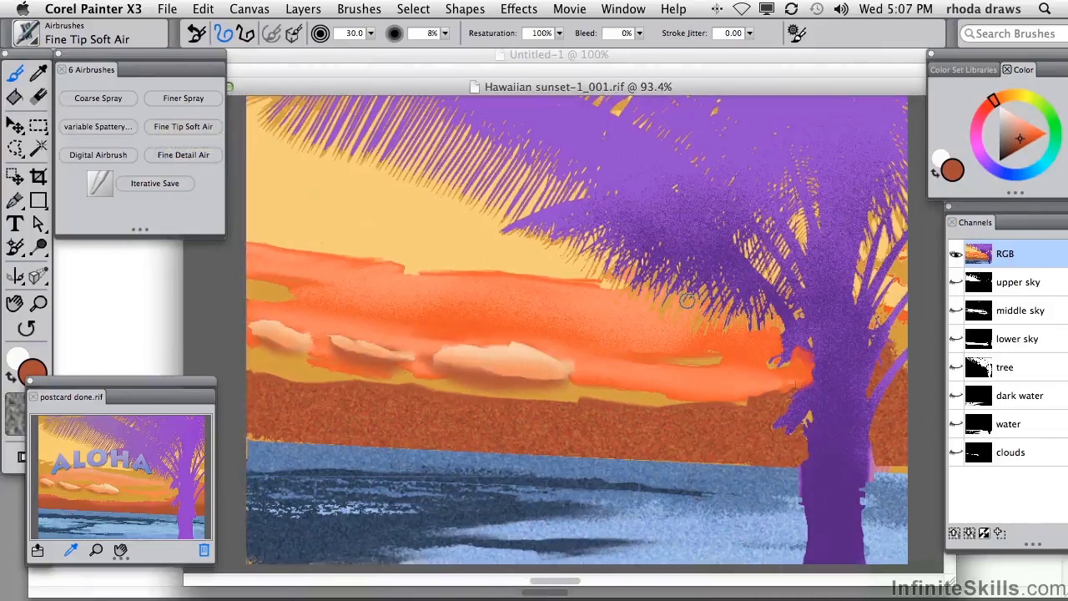
key(super+minus)
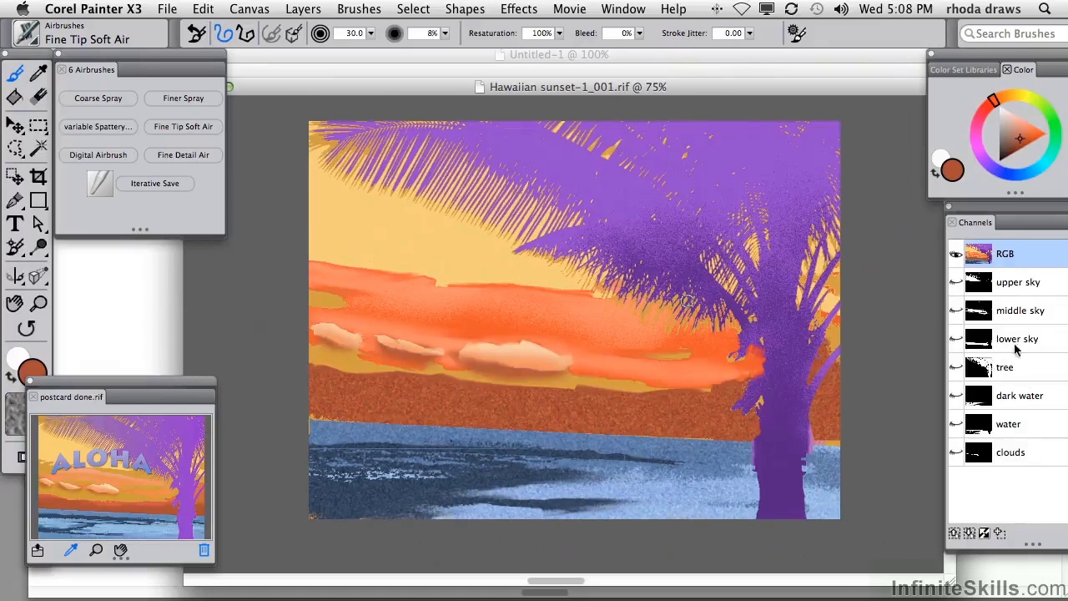
- Show the lower sky mask alone and pick Fine Detail Air with white
click(1011, 340)
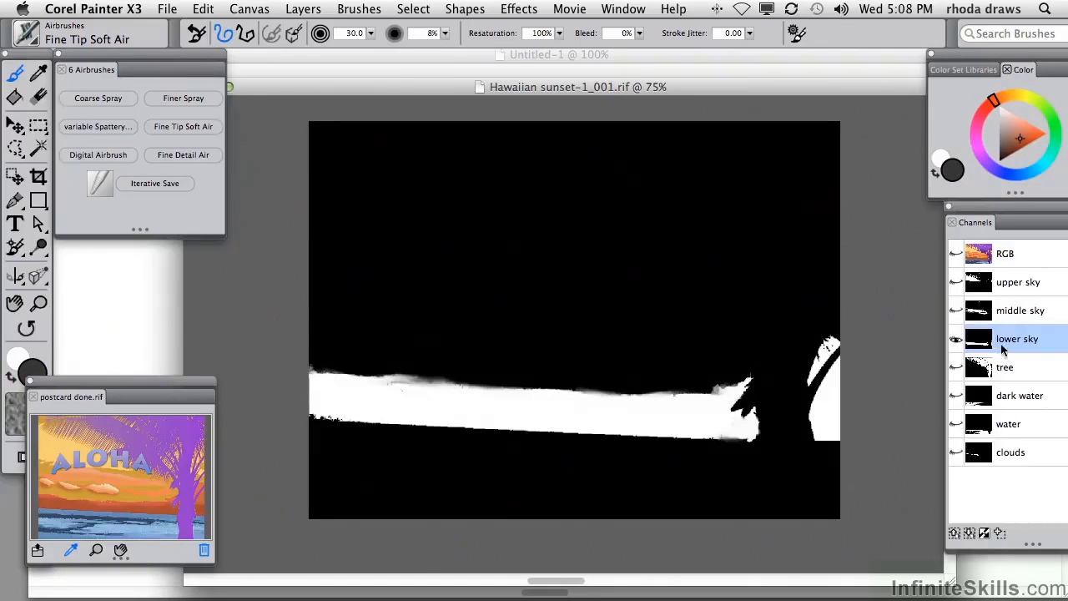
click(183, 156)
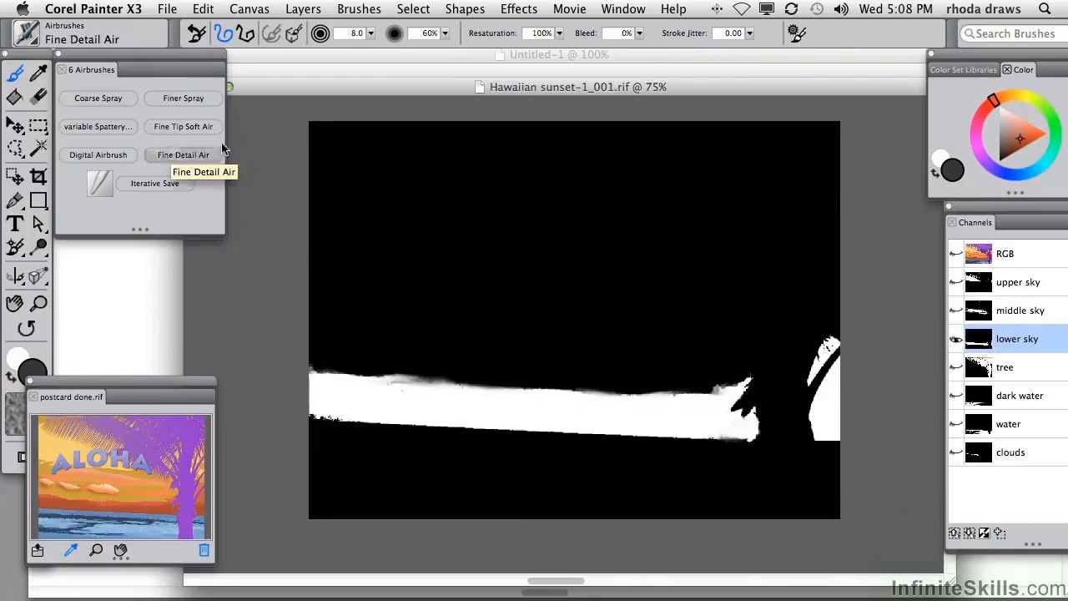
click(1002, 109)
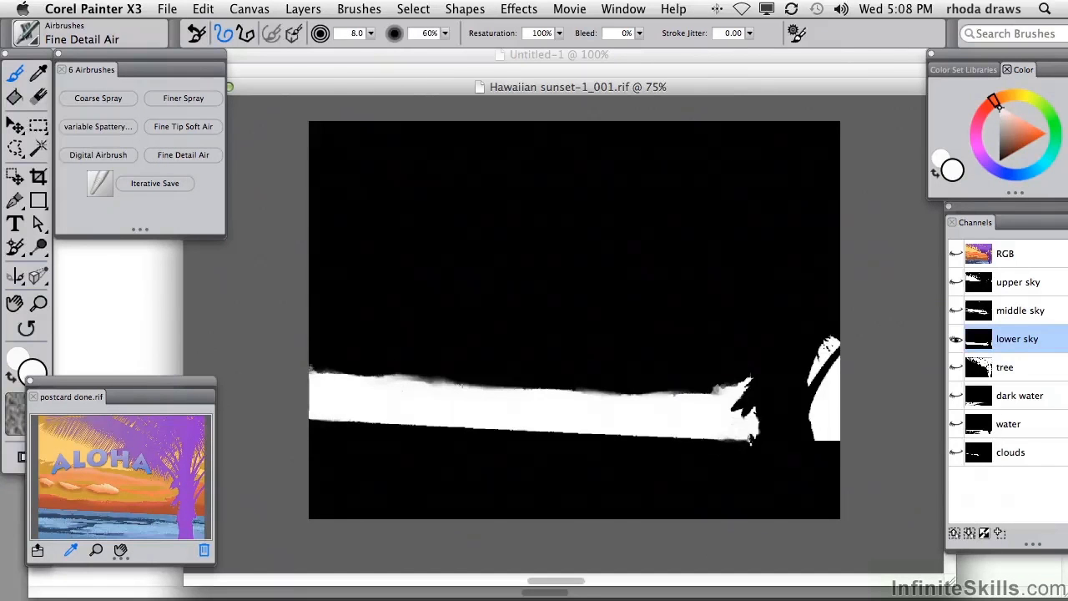
- Toggle the colour image under the lower sky mask and return to the full-colour view
click(956, 255)
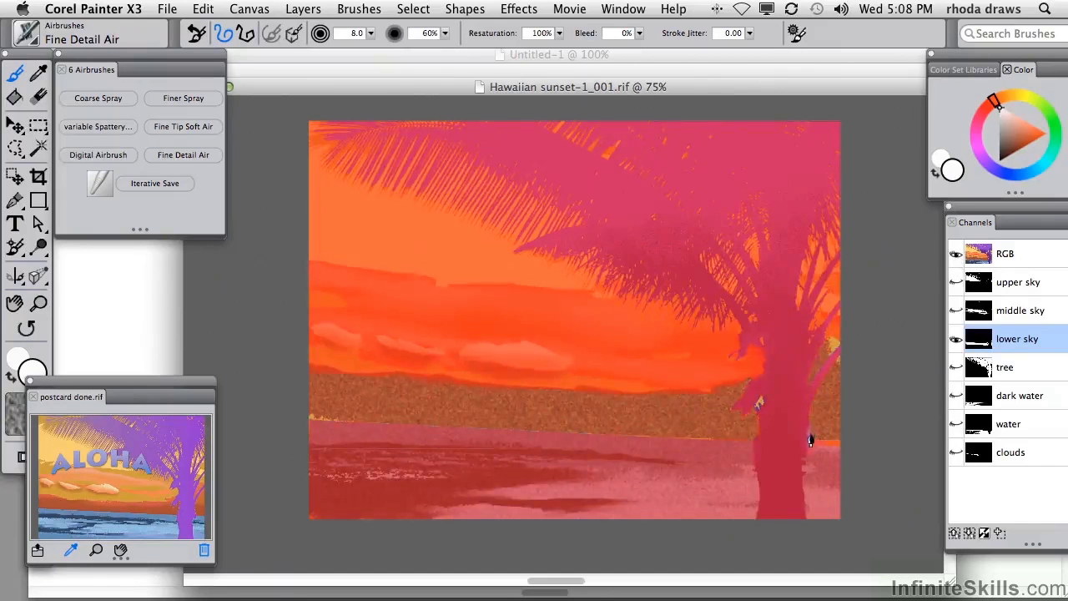
click(956, 255)
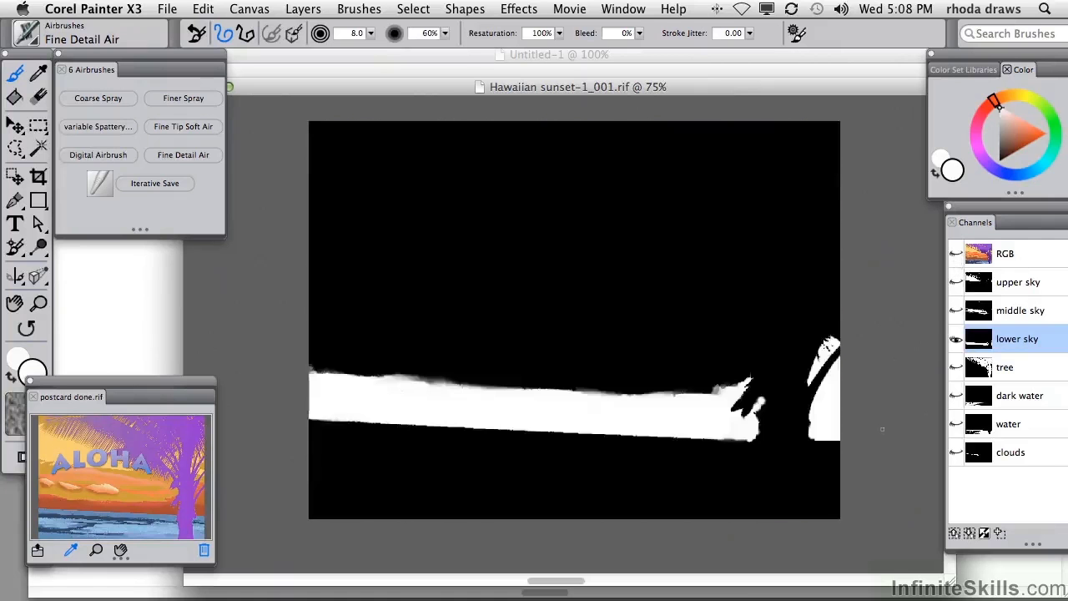
click(956, 254)
- Hide the mask overlay and load the saved 'lower sky' selection
click(956, 339)
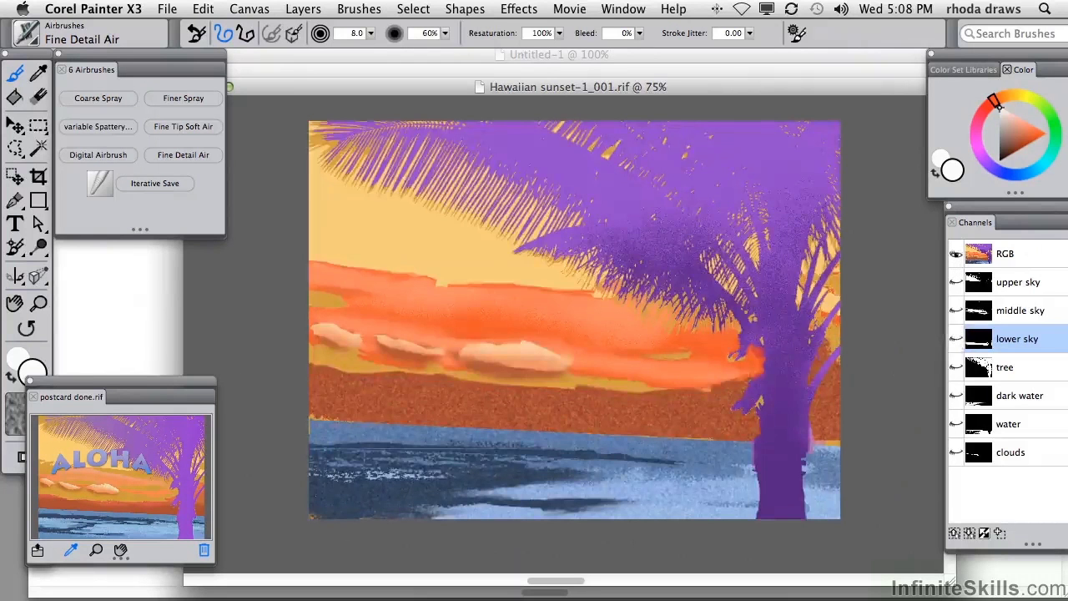
click(428, 19)
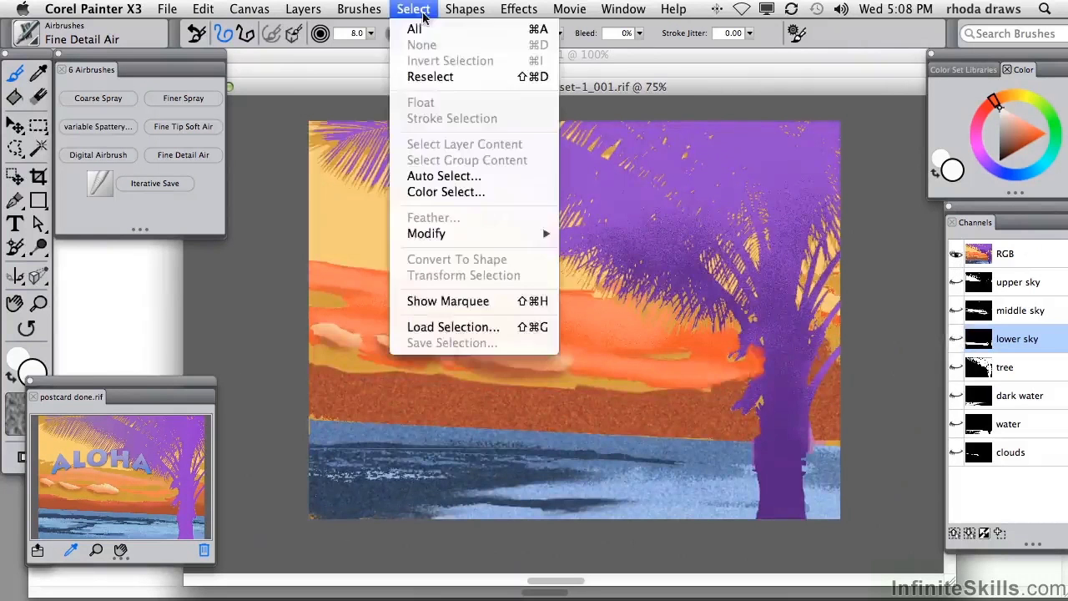
click(425, 327)
click(629, 156)
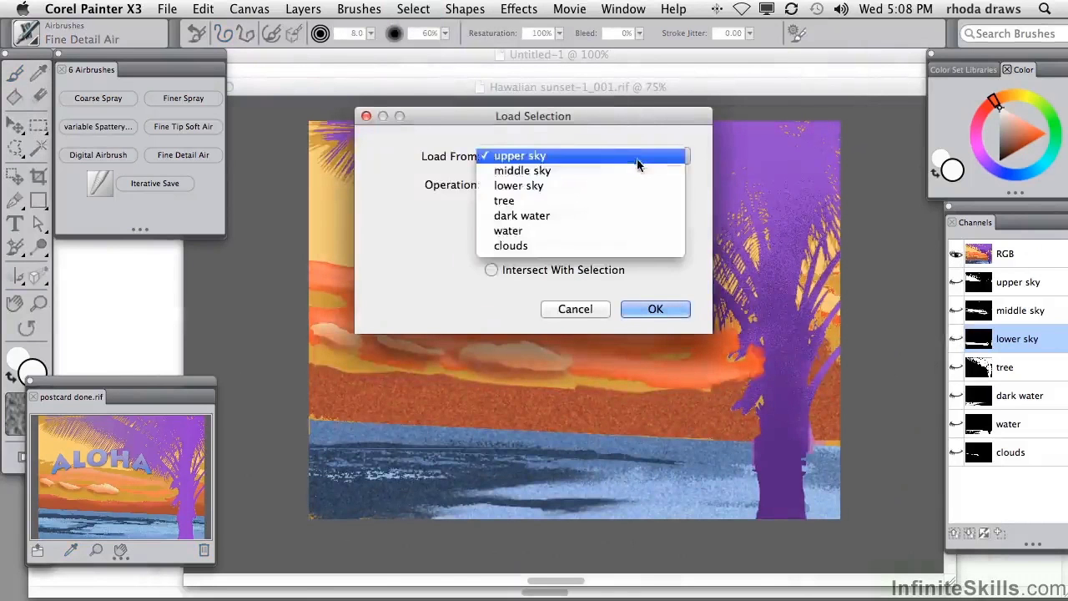
click(597, 186)
click(655, 309)
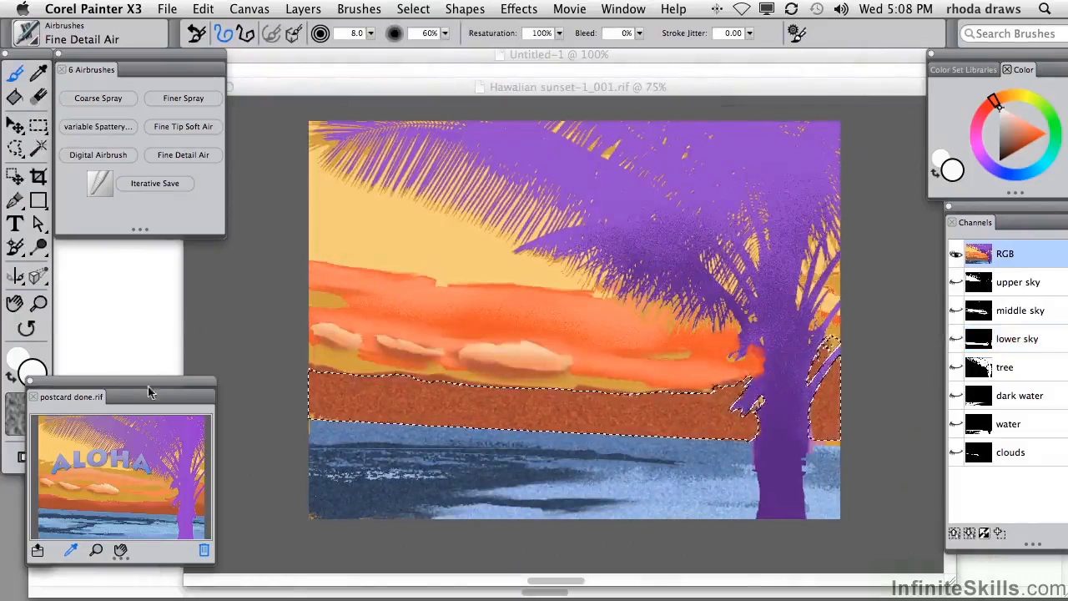
- Sample brick red and spray the sliver beside the trunk with Tiny Spattery Airbrush
click(98, 99)
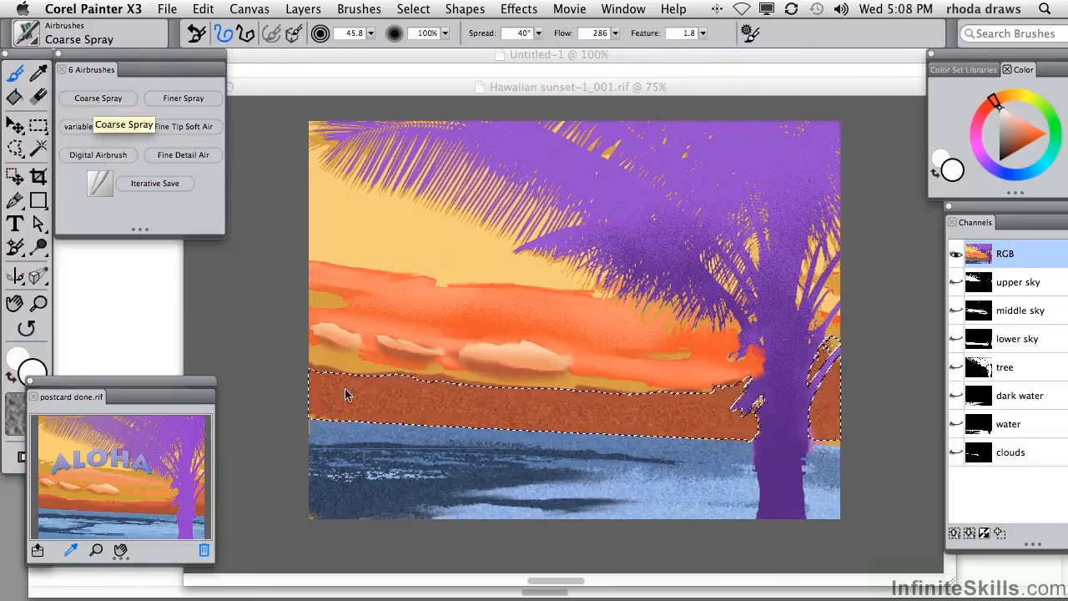
alt+click(364, 405)
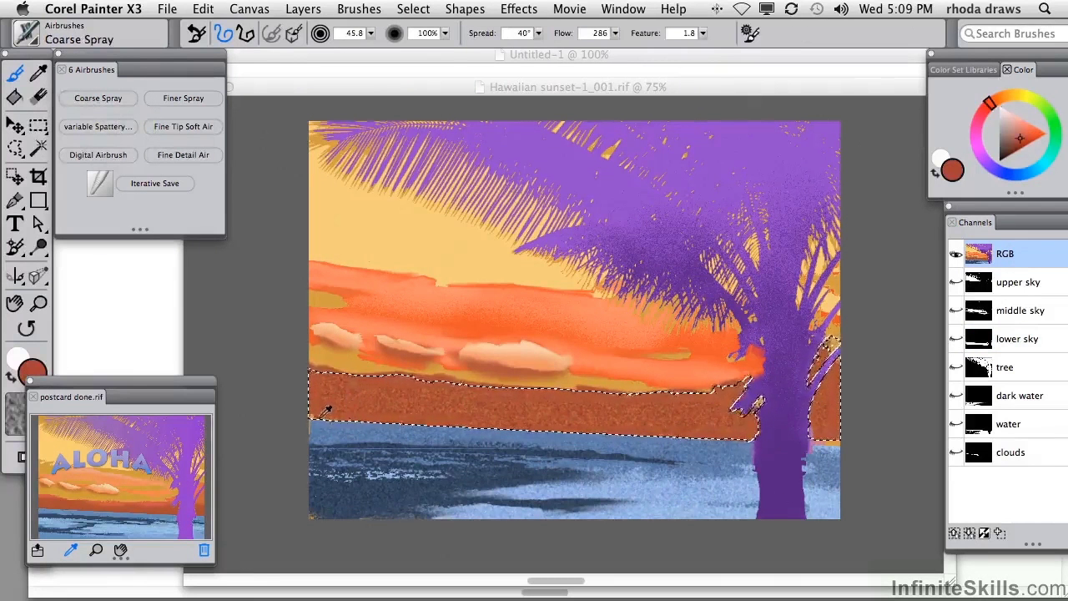
click(98, 126)
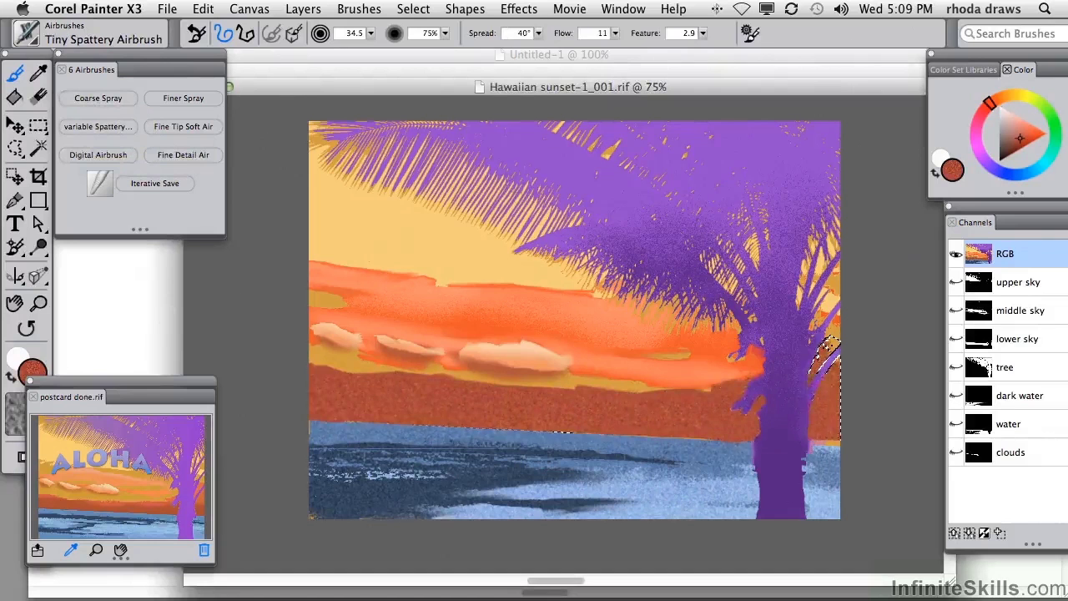
drag(848, 377, 839, 363)
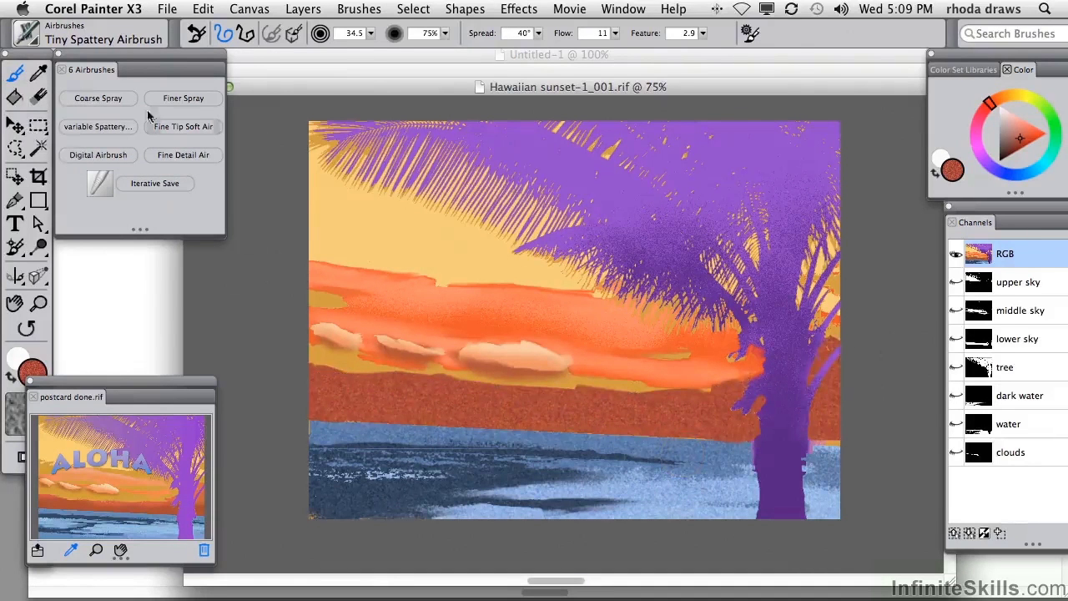
- With Fine Detail Air, sample light blue and dark navy from the sea and patch the water by the trunk
click(182, 155)
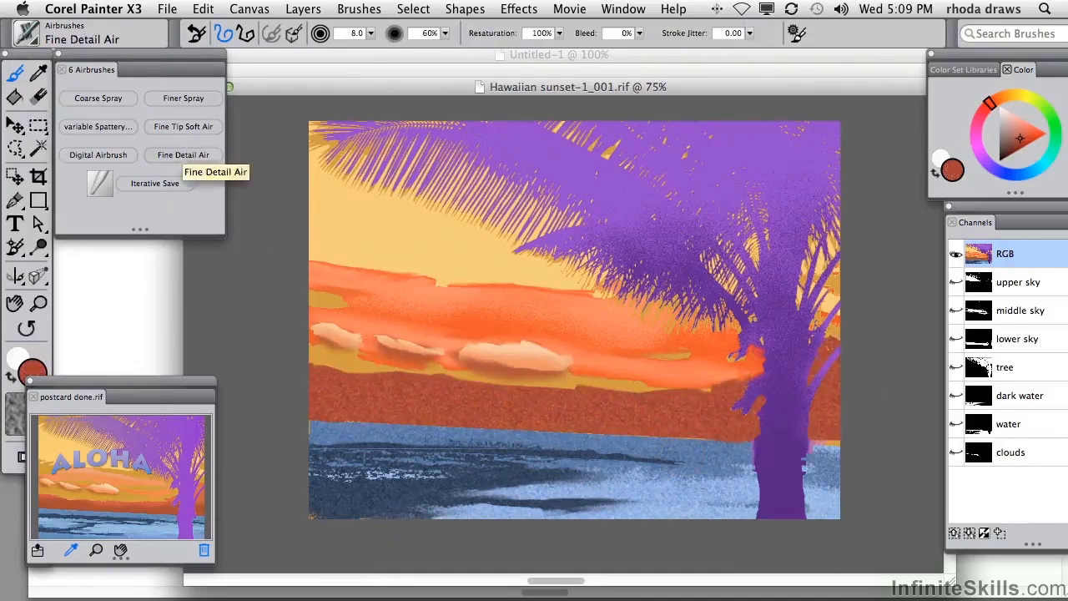
alt+click(317, 428)
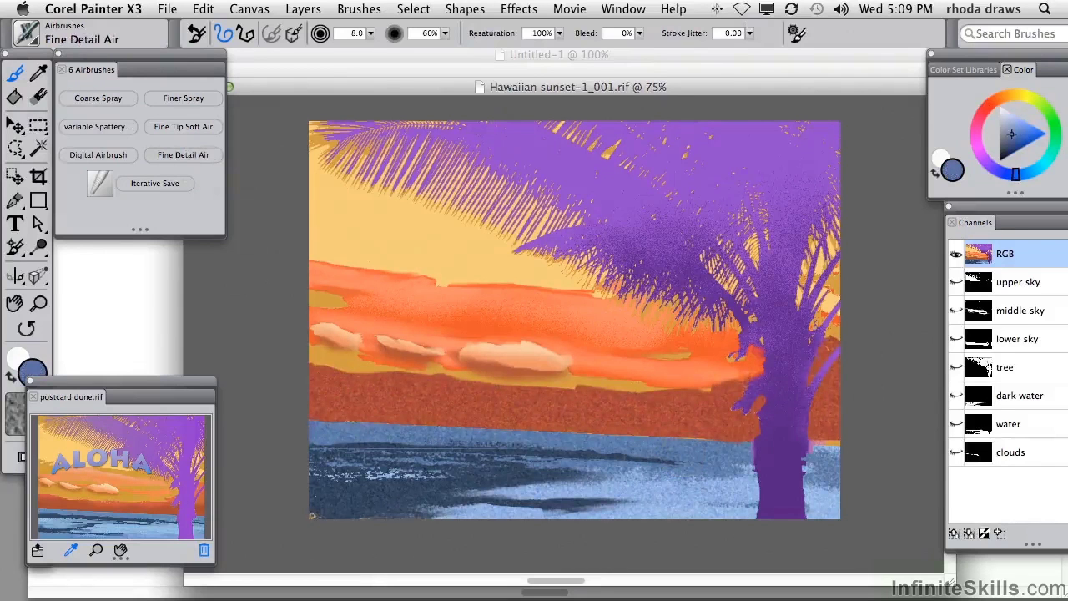
alt+click(337, 504)
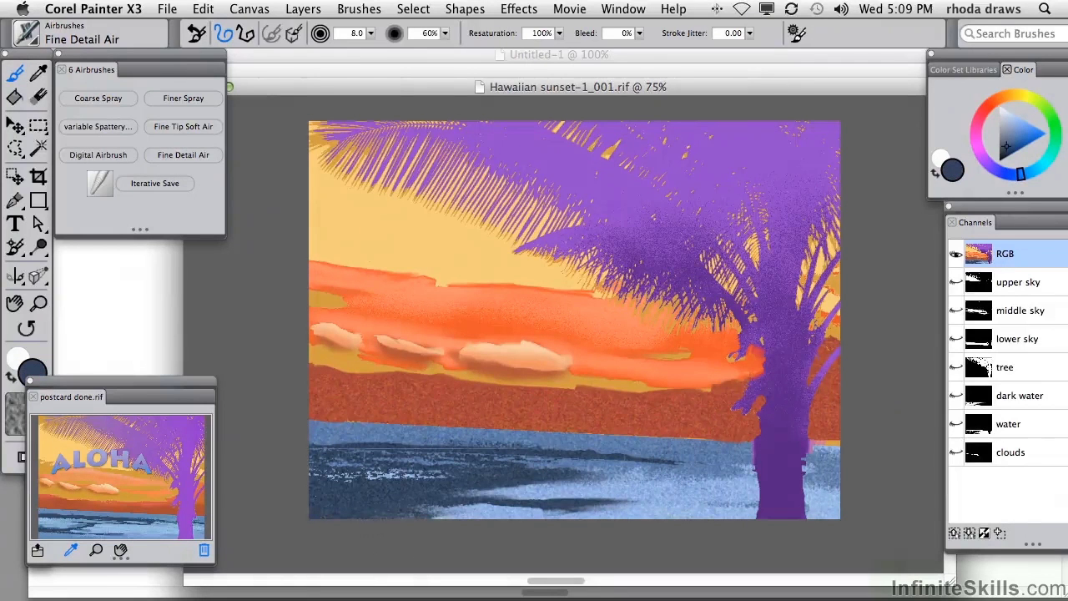
alt+click(835, 445)
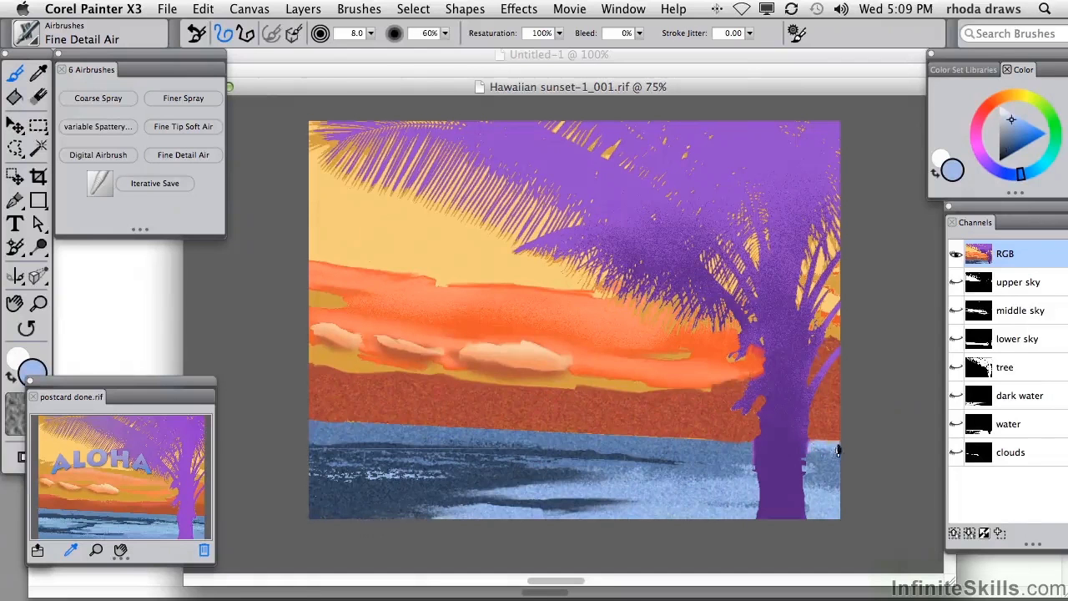
alt+click(748, 450)
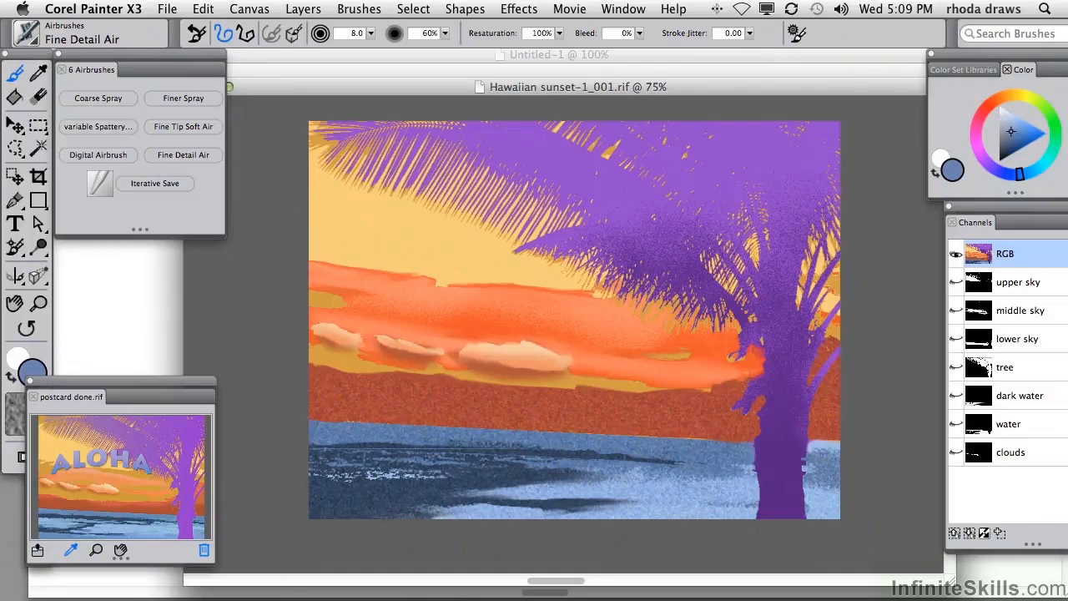
- Smudge the upper sky mask's horizon edge with the Grainy Blender, then return to the RGB image
click(1004, 287)
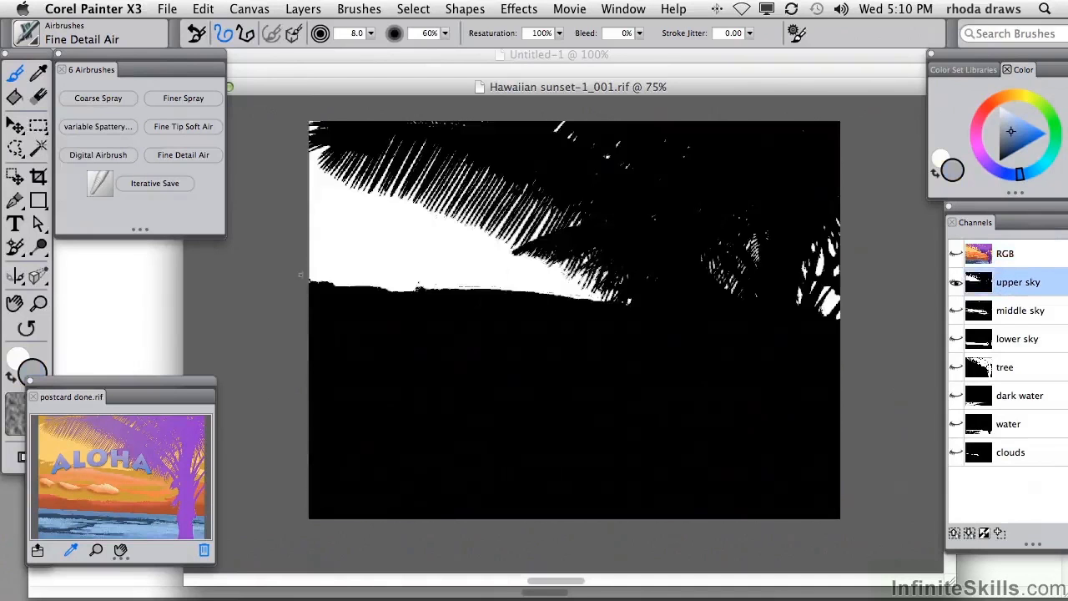
click(100, 183)
mouse_move(317, 285)
mouse_down()
mouse_move(617, 302)
mouse_move(321, 285)
mouse_move(593, 300)
mouse_up()
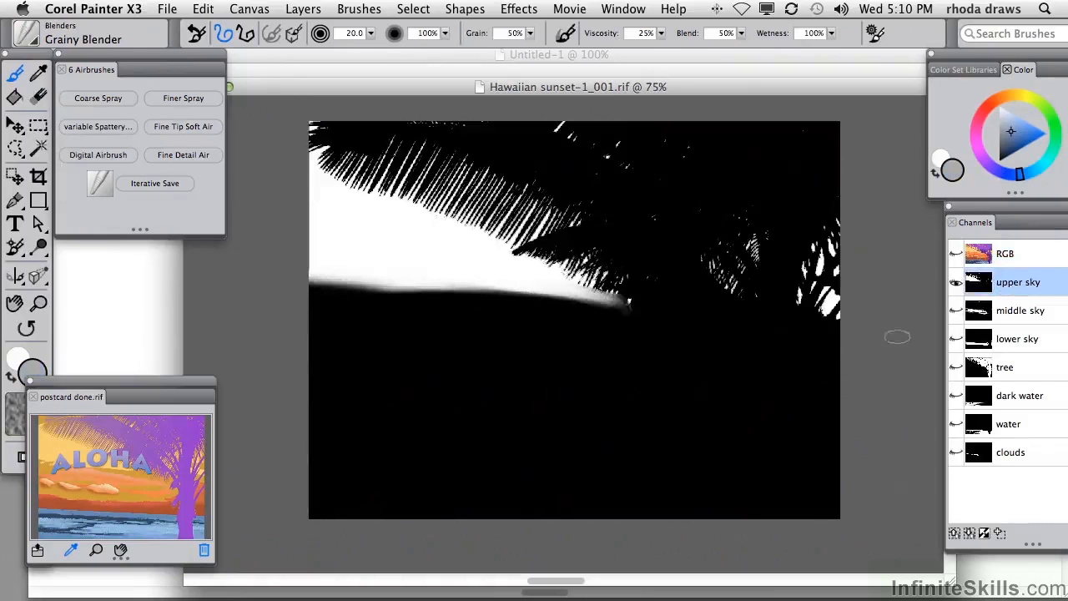
click(956, 255)
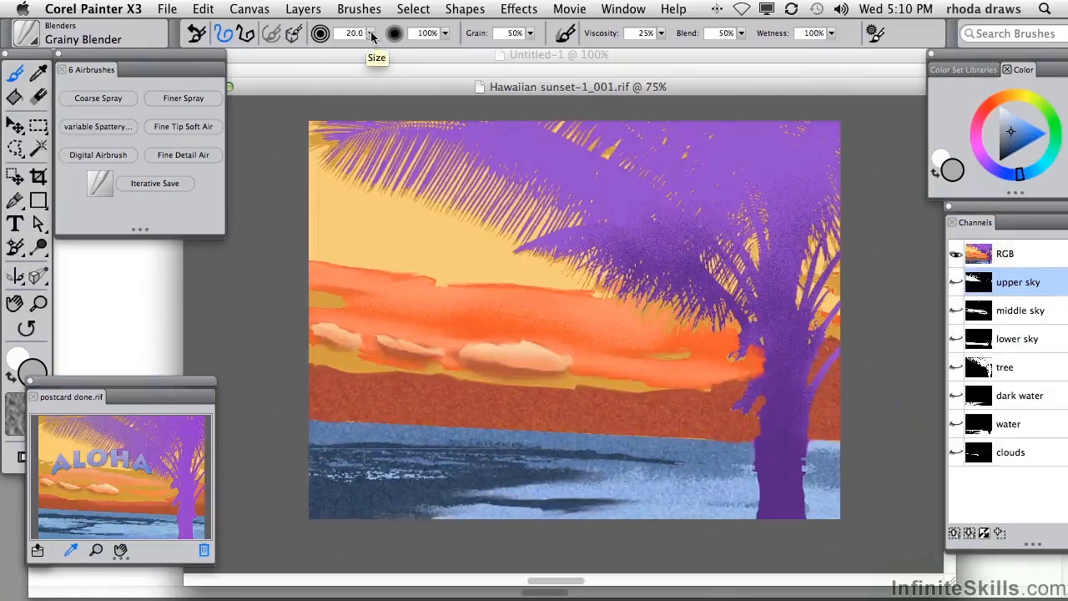
- Load the upper sky selection, sample golden sky colour from the reference, and choose Coarse Spray
click(411, 10)
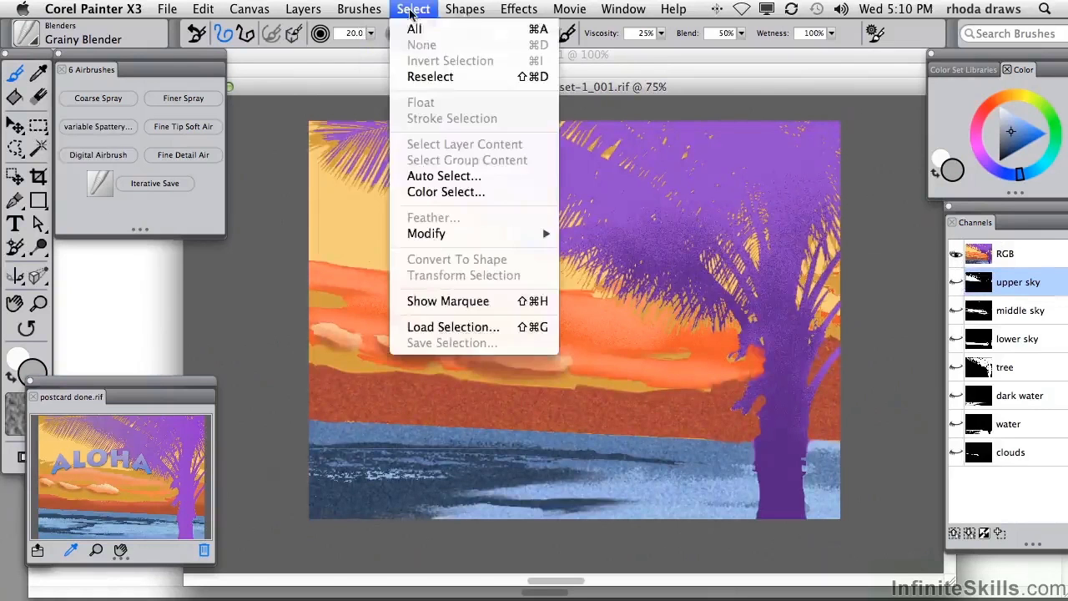
click(447, 328)
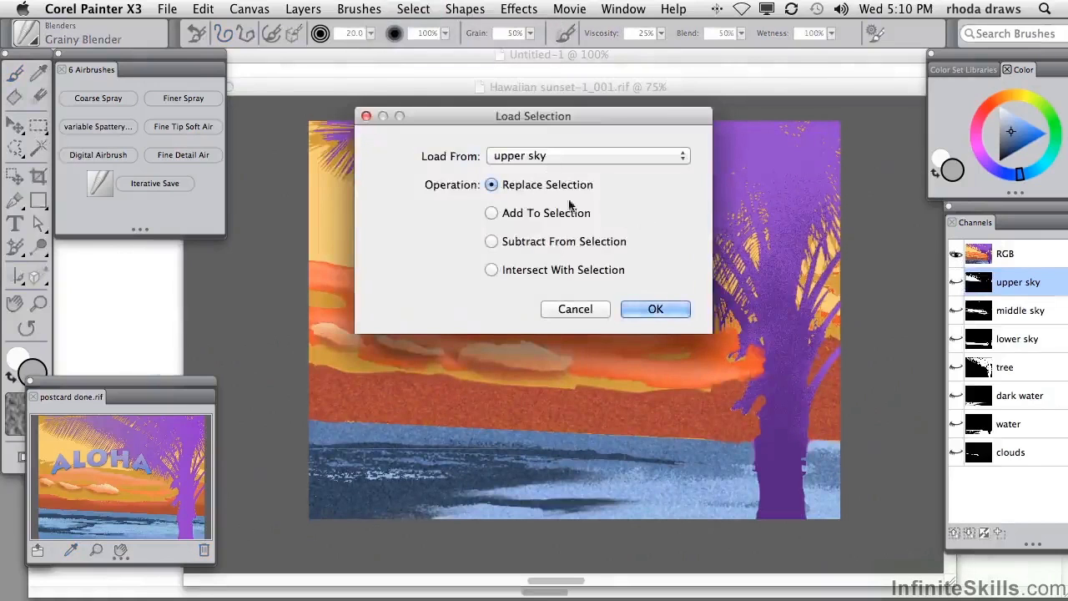
click(651, 308)
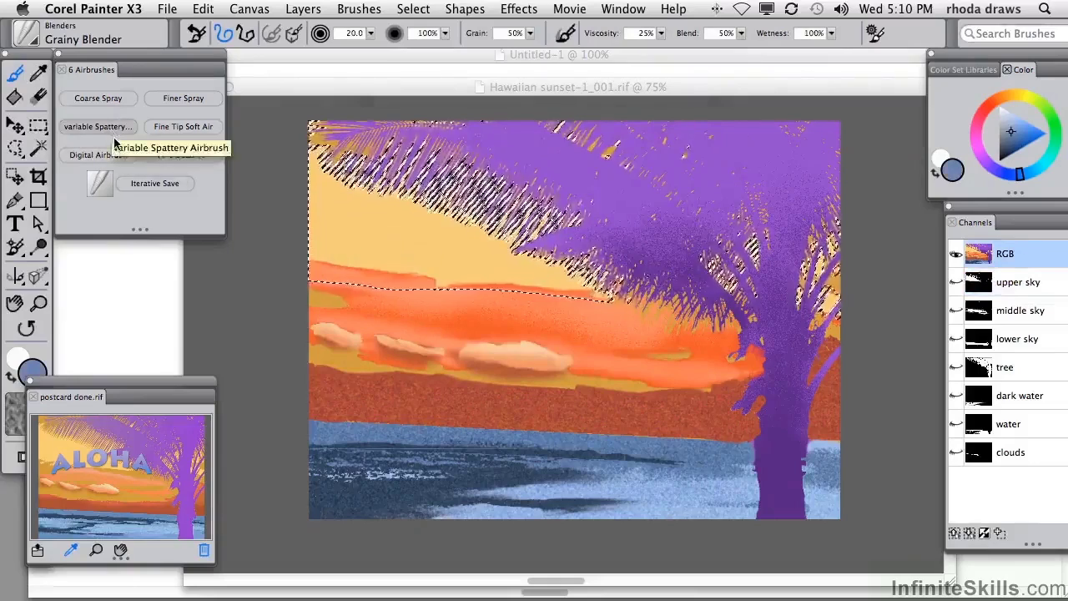
click(53, 437)
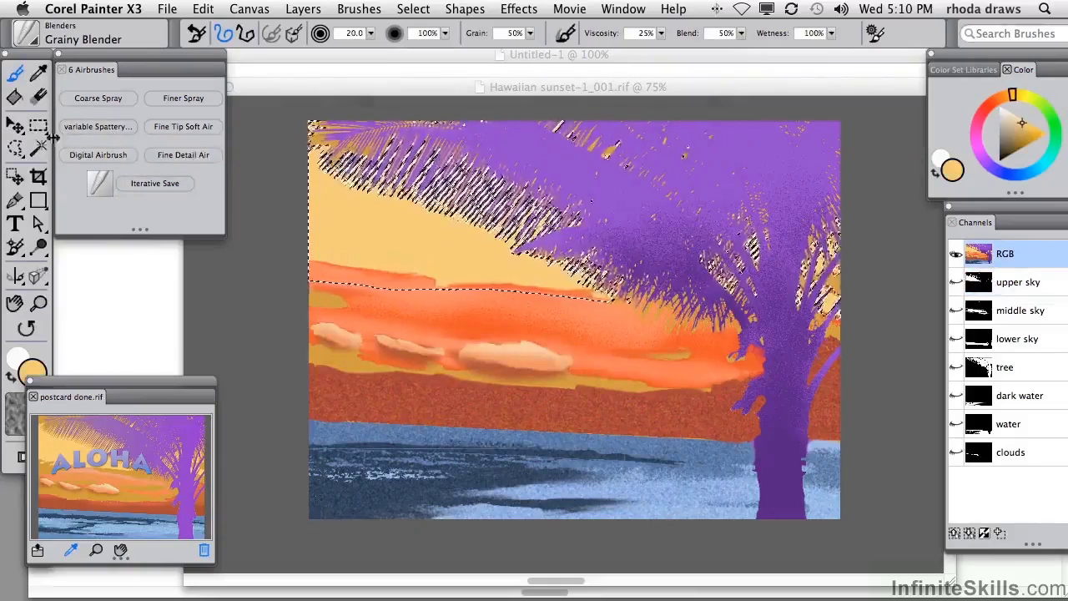
click(92, 98)
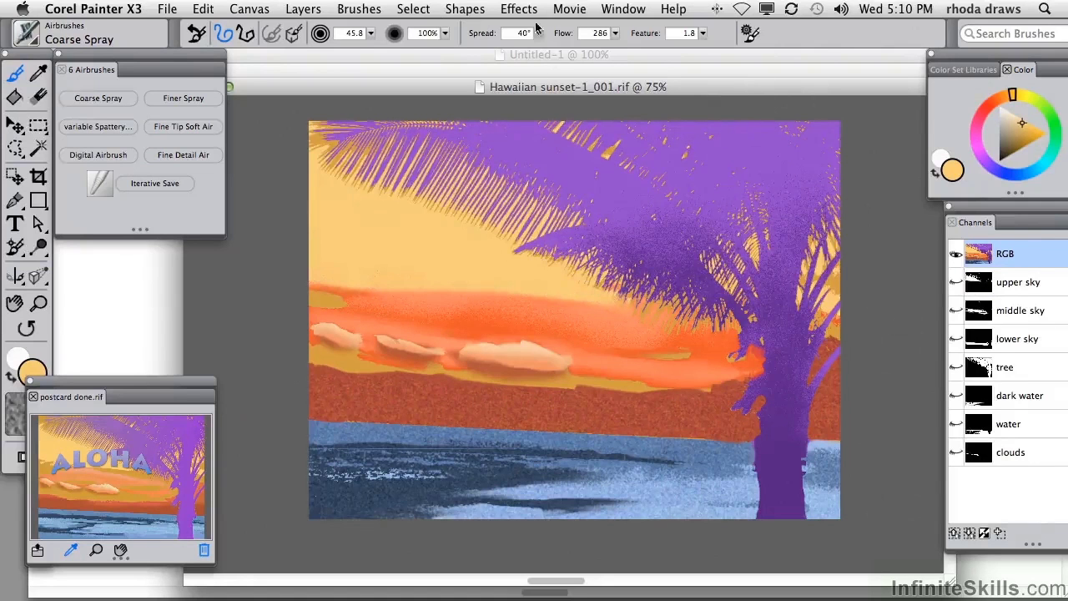
- Load the saved 'lower sky' selection onto the canvas
click(417, 10)
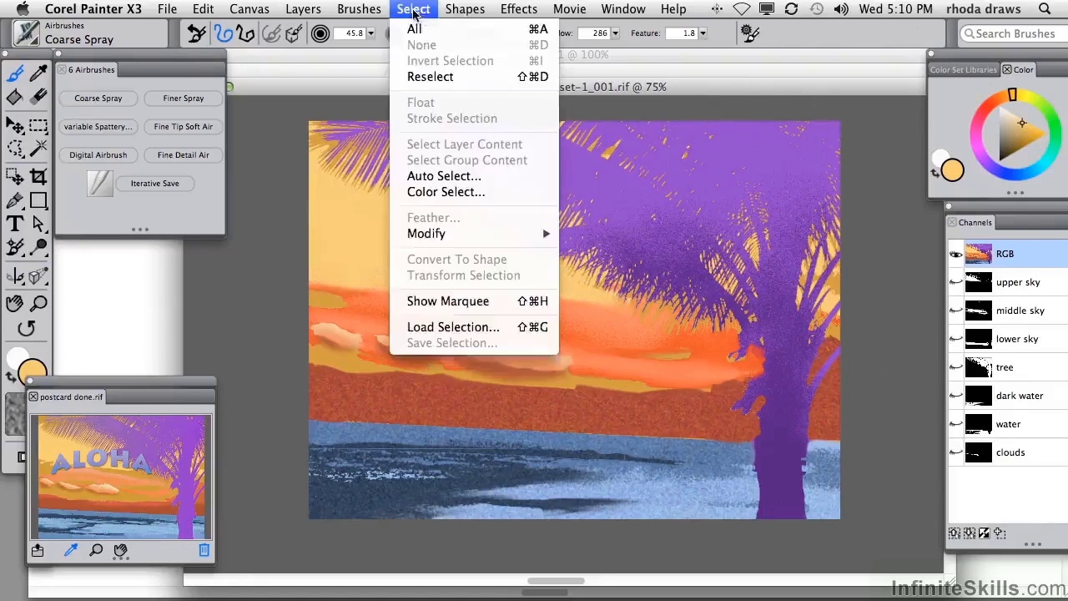
click(411, 325)
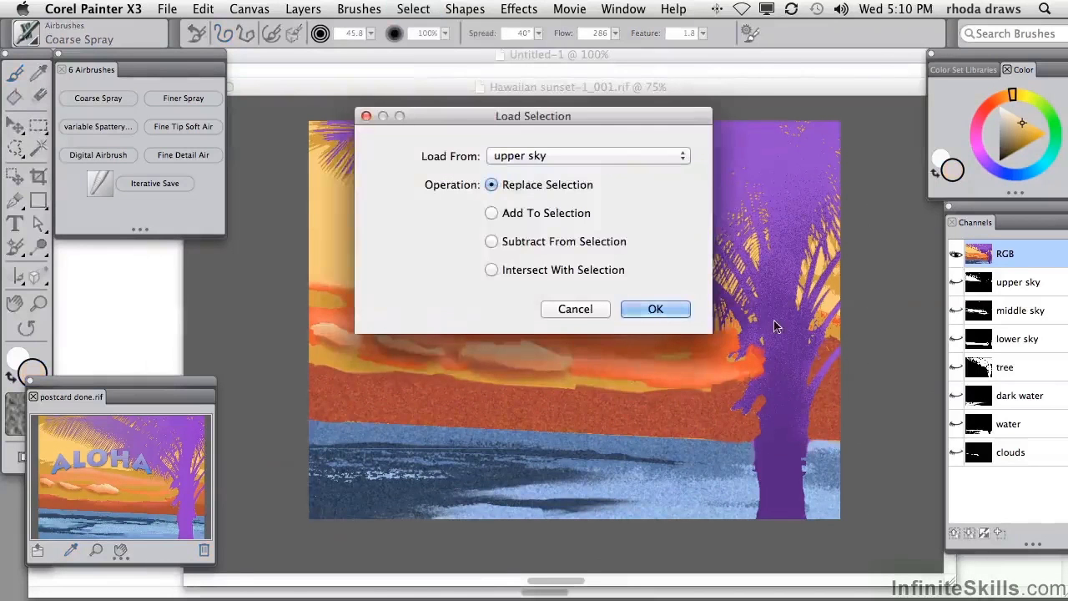
click(570, 157)
click(542, 185)
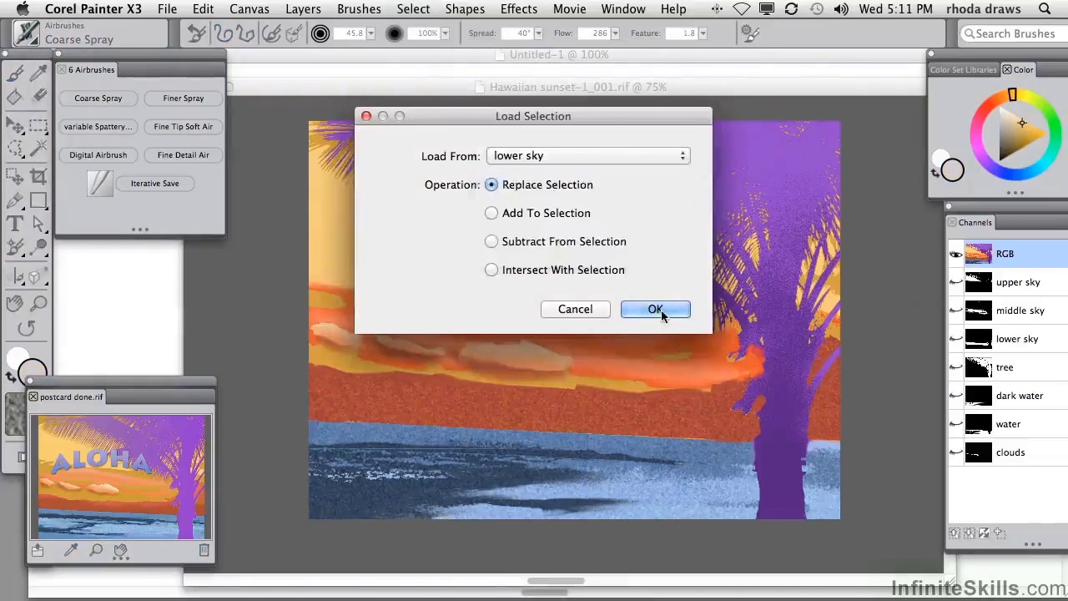
click(656, 309)
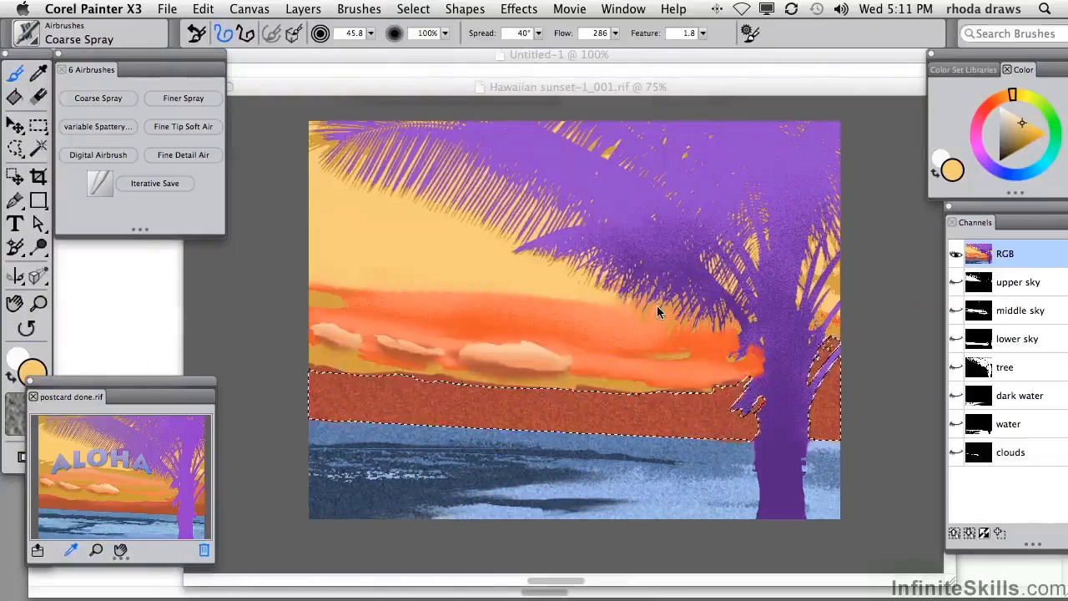
- Sample dark red from the postcard and airbrush the lower sky band crimson, including right of the trunk
click(173, 503)
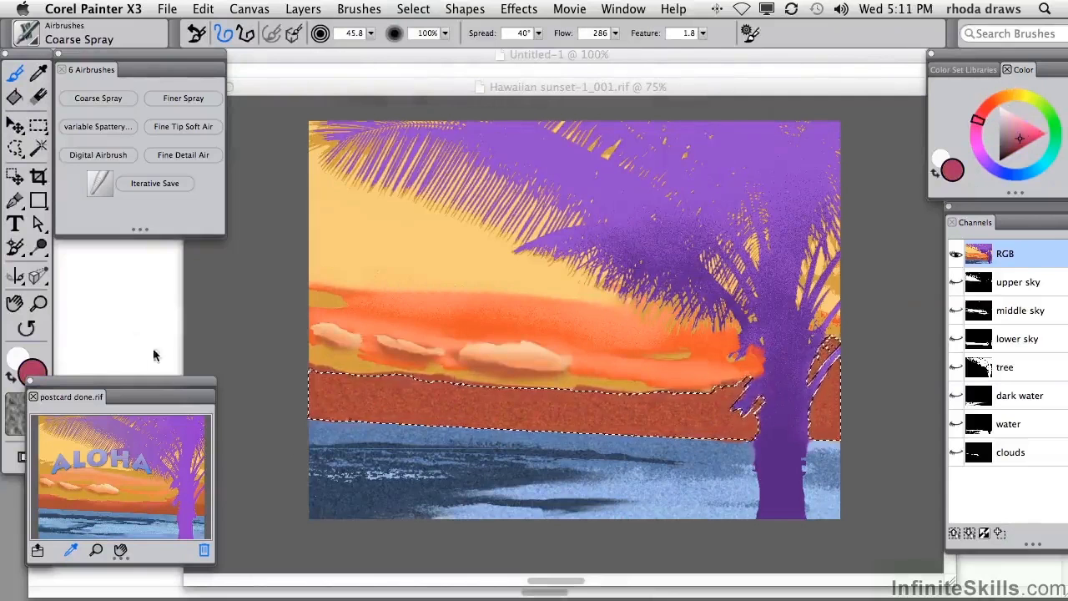
click(341, 431)
key(super+d)
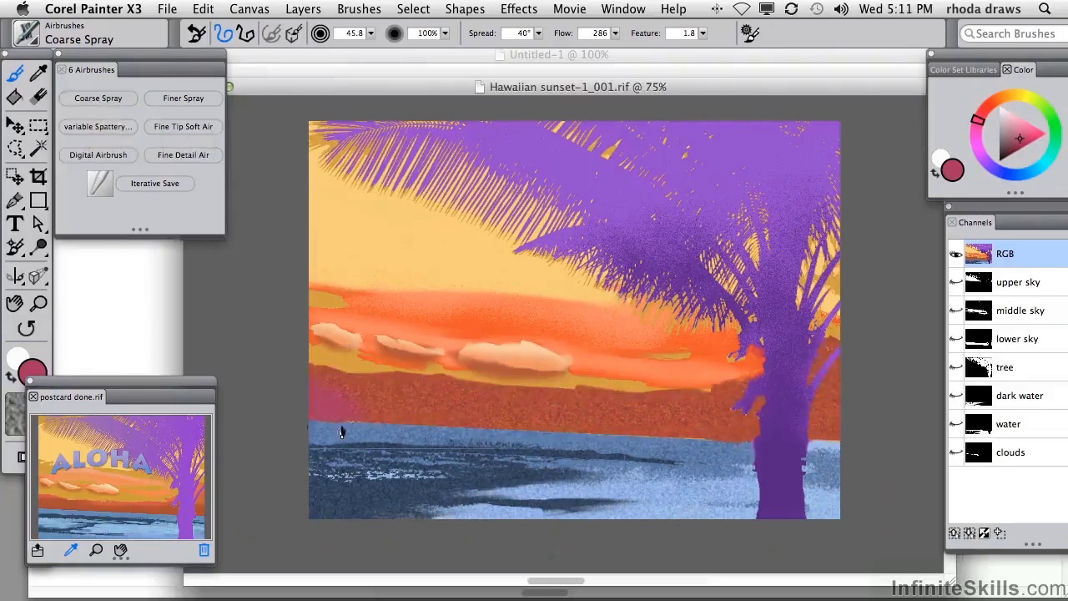
key(super+r)
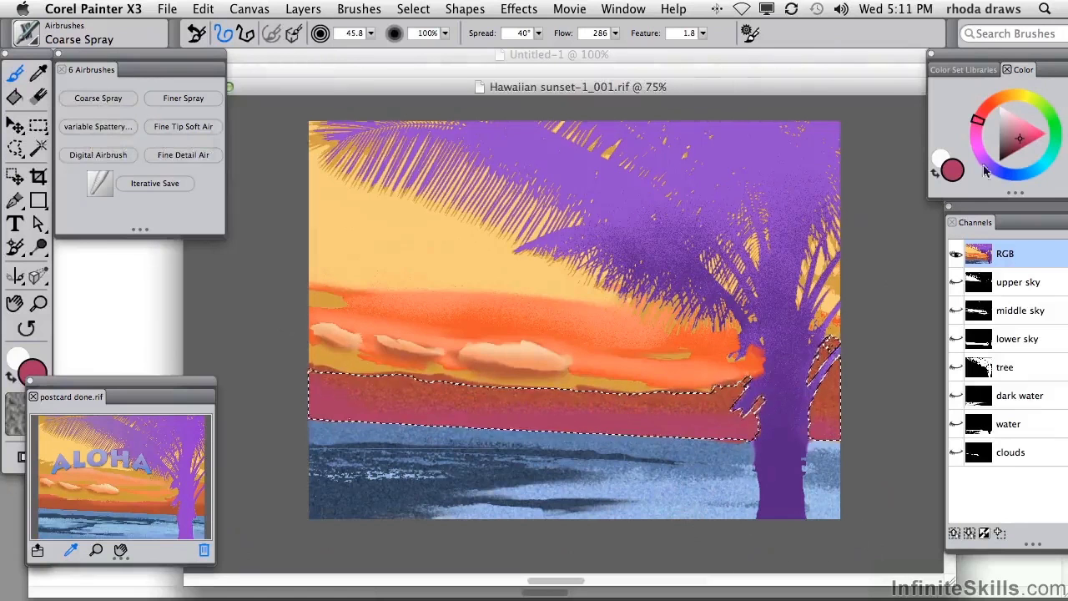
mouse_move(384, 448)
mouse_down()
mouse_move(430, 451)
mouse_move(312, 463)
mouse_move(636, 456)
mouse_move(683, 517)
mouse_up()
mouse_move(817, 419)
mouse_down()
mouse_move(810, 428)
mouse_move(833, 402)
mouse_up()
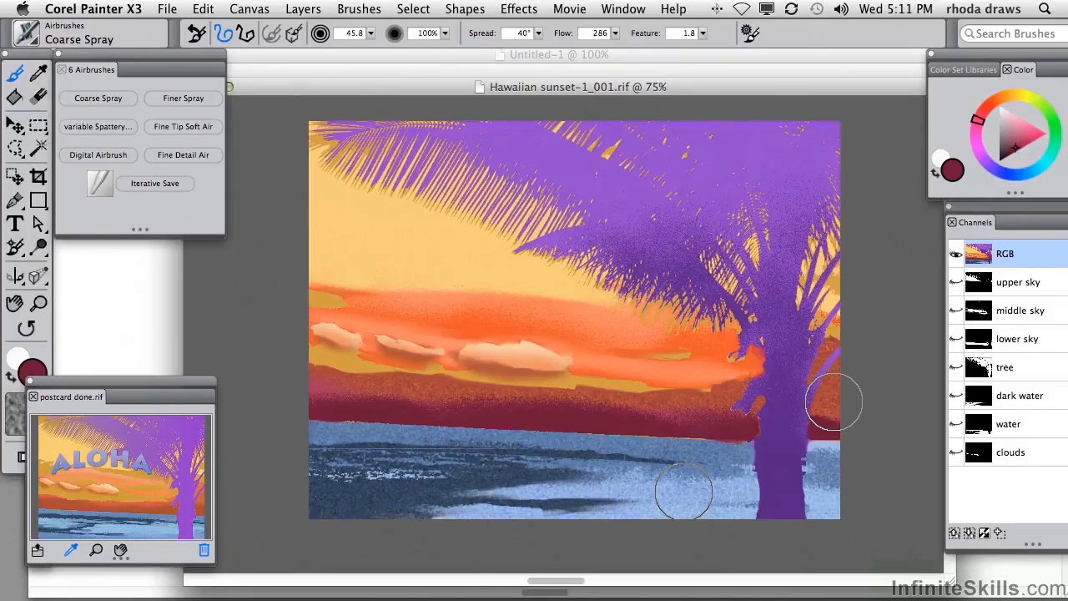
- Type ALOHA in dark red and apply Curve Ribbon to set it along a curve
click(14, 224)
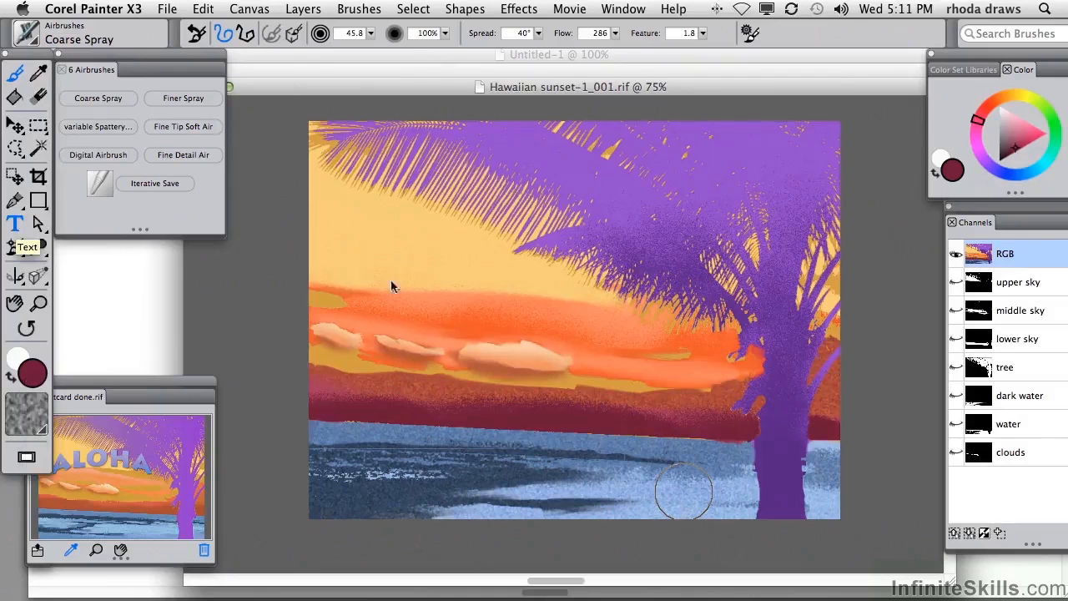
text(ALOHA)
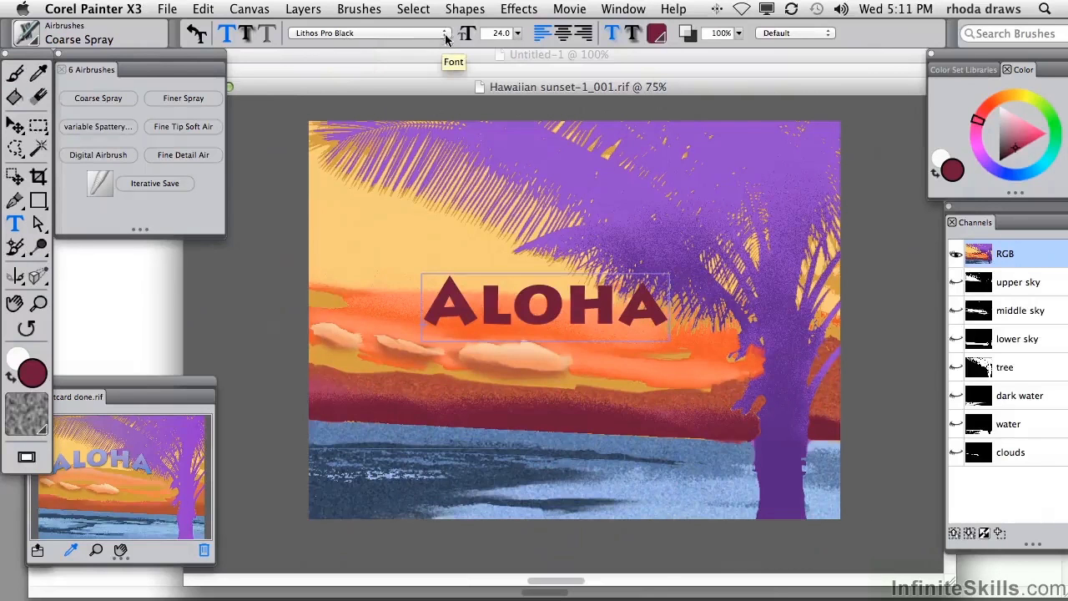
click(623, 10)
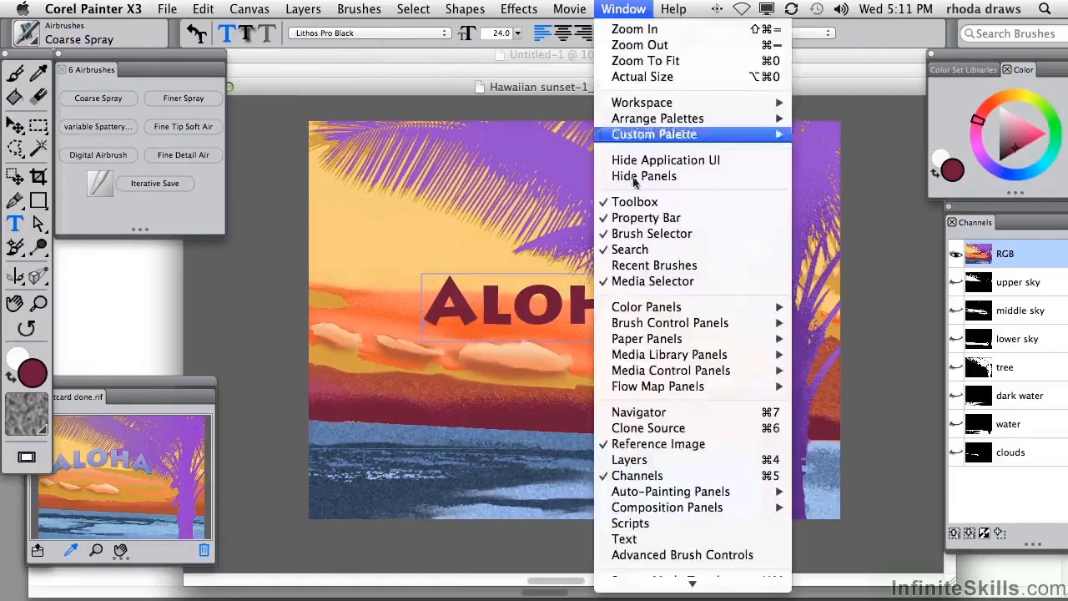
click(624, 539)
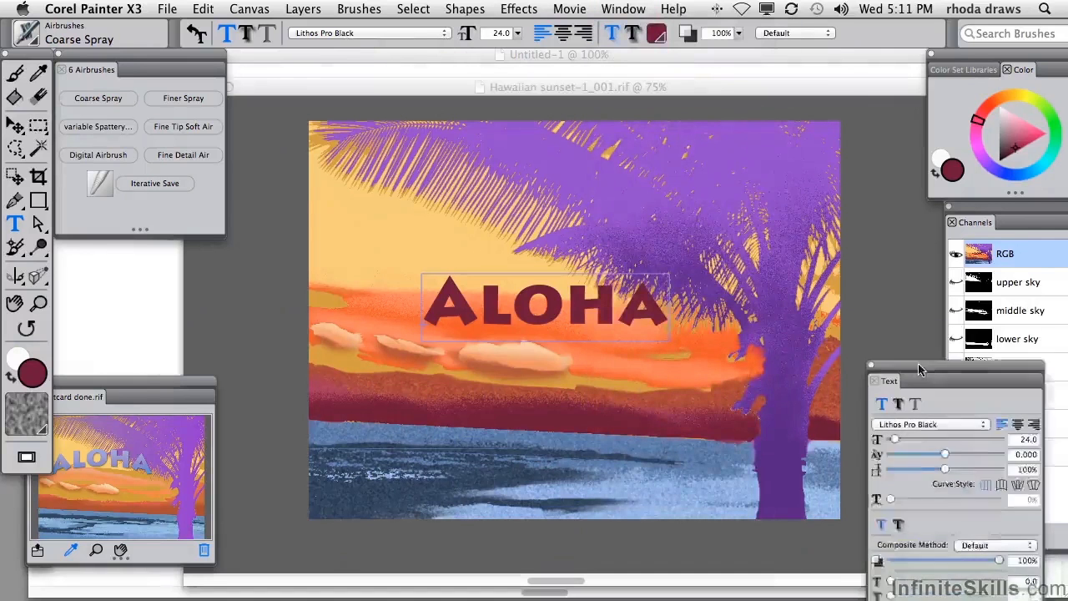
drag(978, 373, 891, 287)
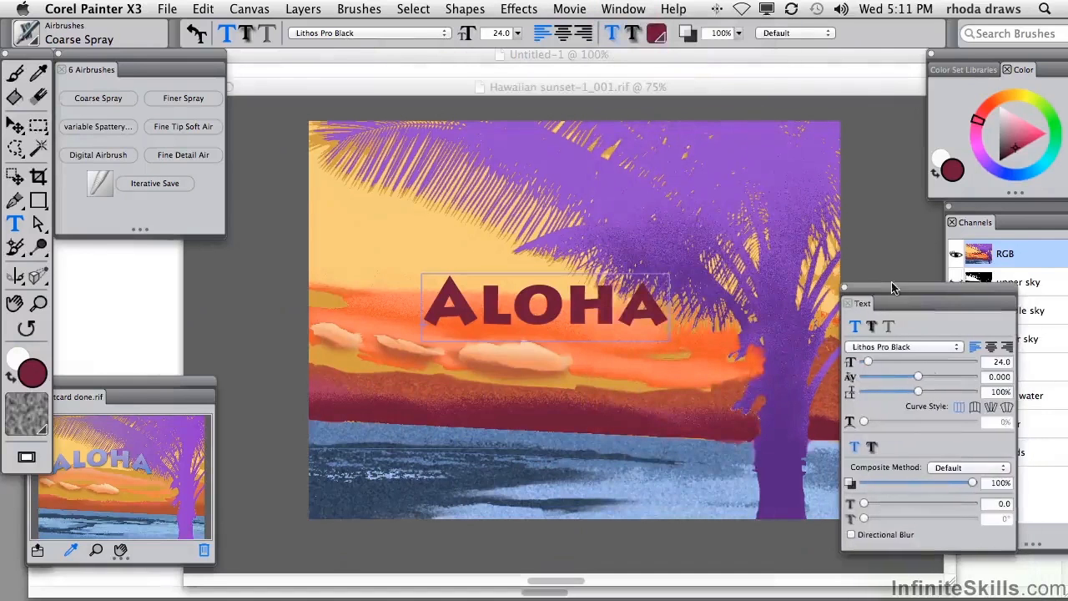
click(976, 409)
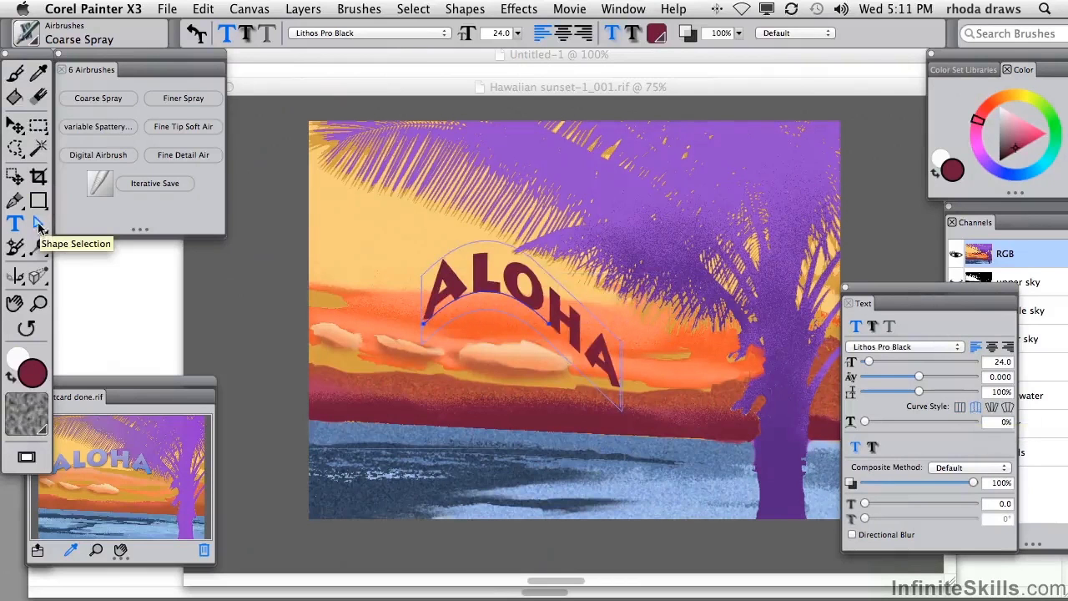
- Drag the curve handle to raise the arch of the ALOHA text
click(38, 225)
drag(552, 325, 641, 321)
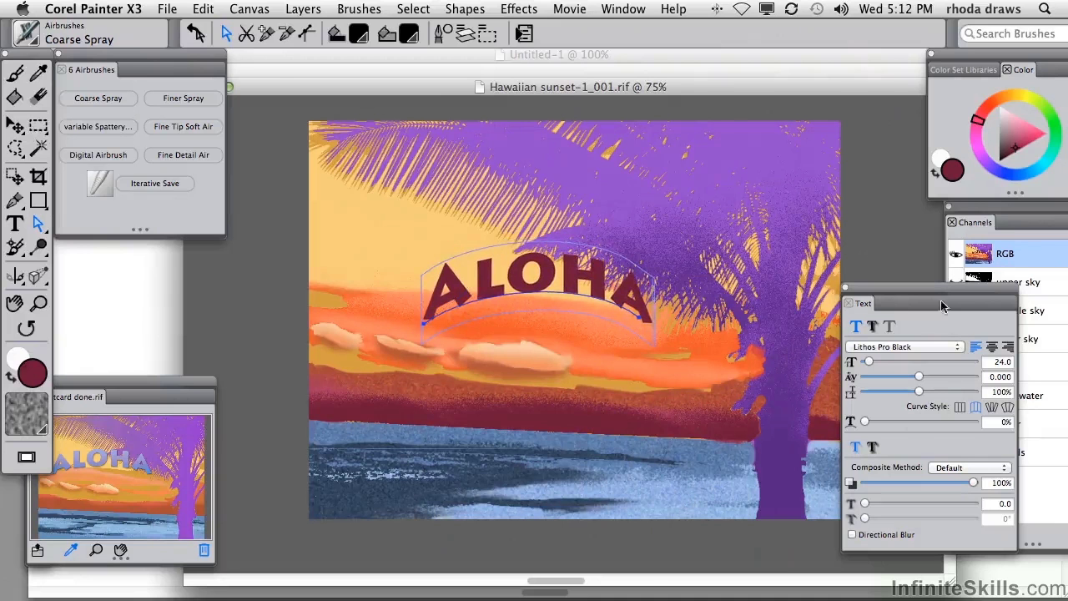
click(622, 8)
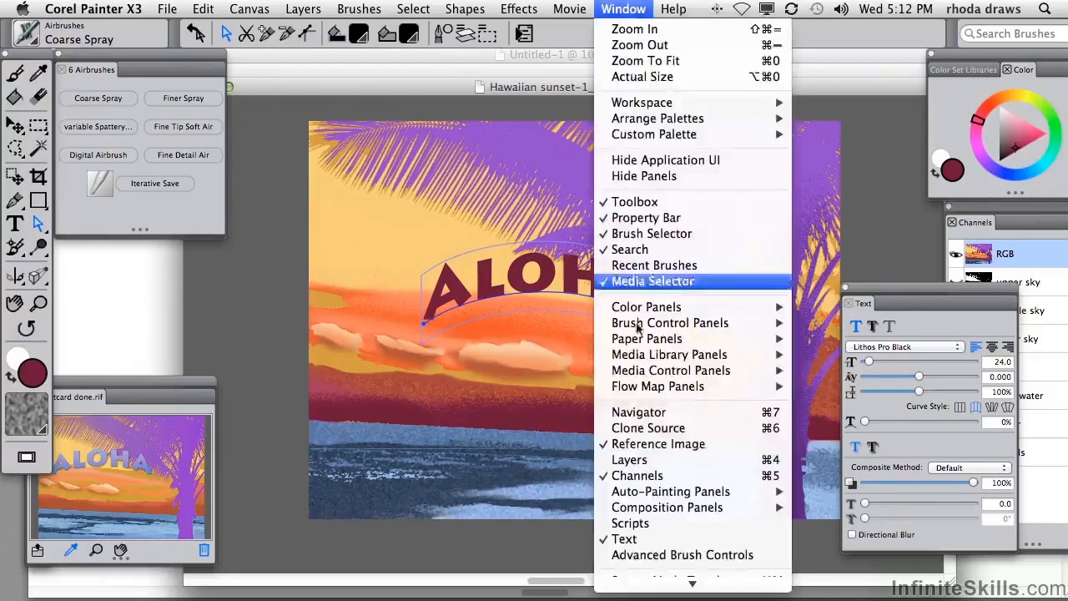
- Move the ALOHA text layer left and slightly down over the sky, viewing at 100%
click(631, 459)
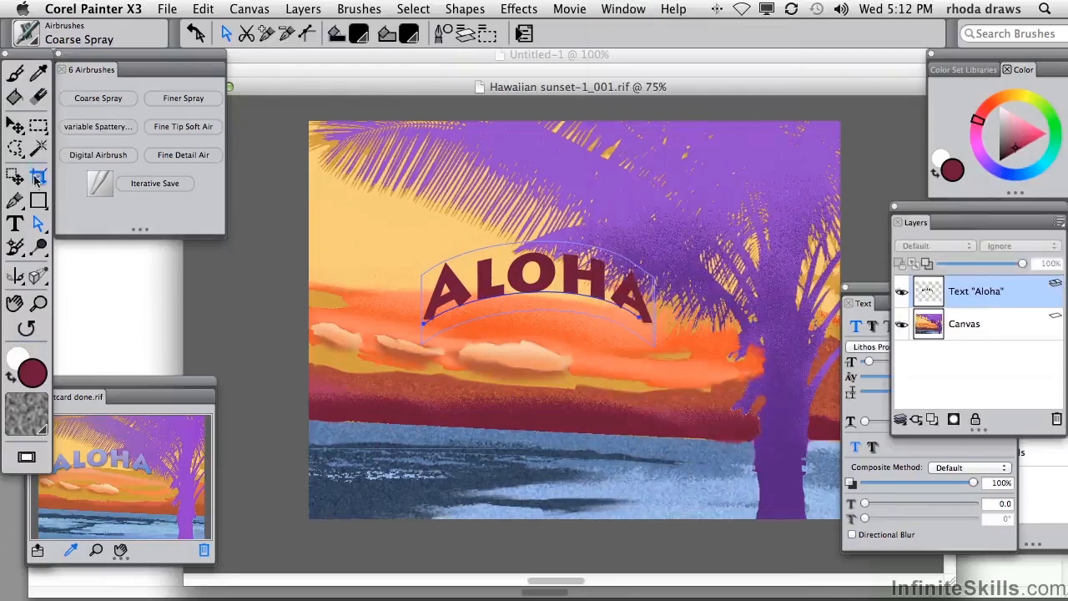
click(15, 125)
drag(517, 286, 449, 289)
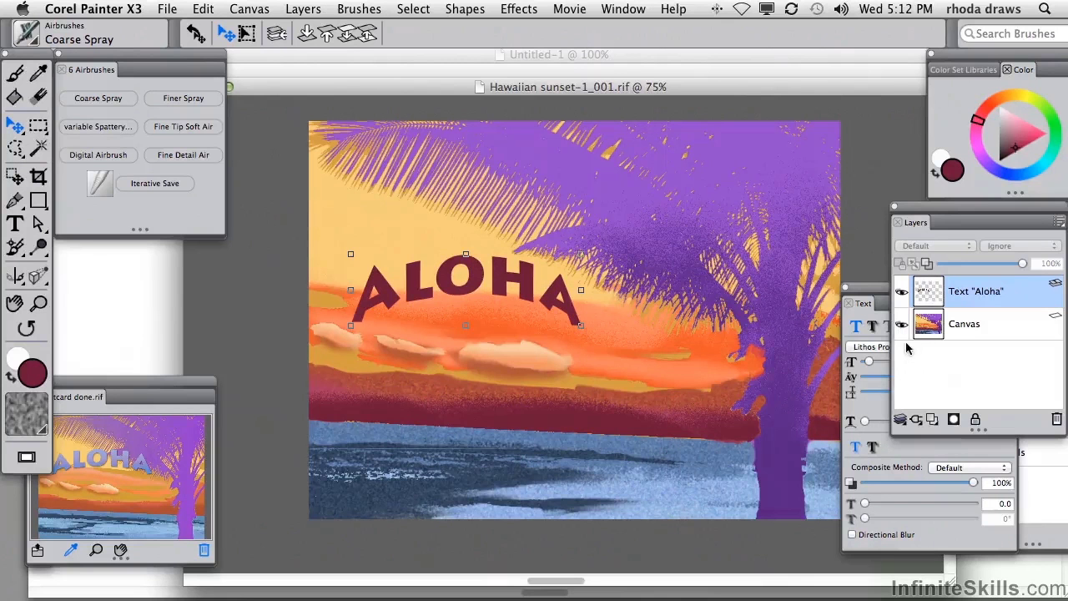
key(super+alt+0)
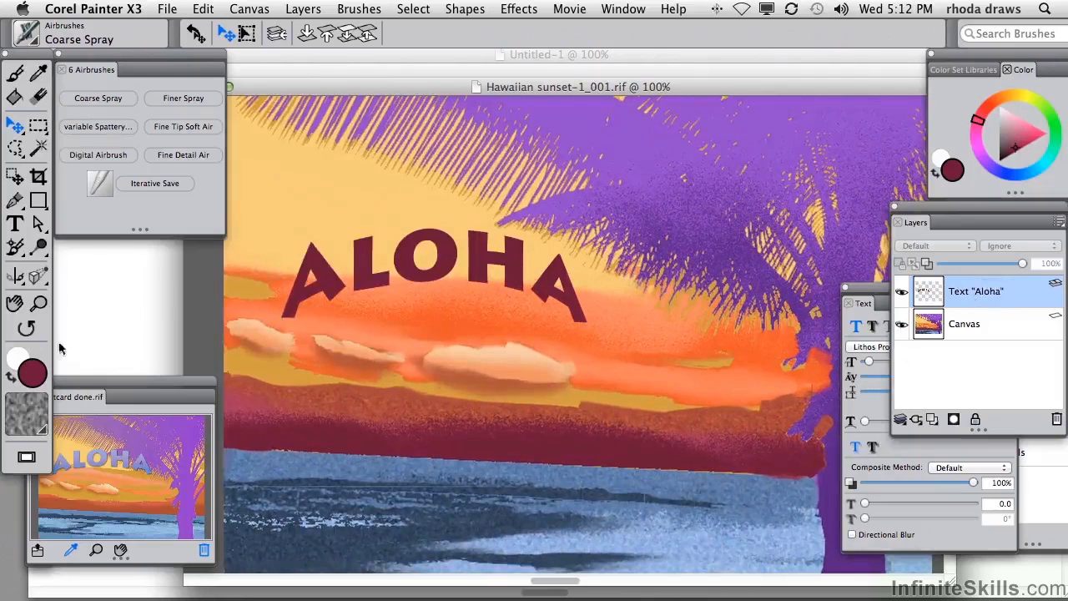
- Bring up the Gradients library panel and place it lower on screen
click(627, 10)
mouse_move(784, 357)
click(835, 370)
drag(818, 63, 163, 294)
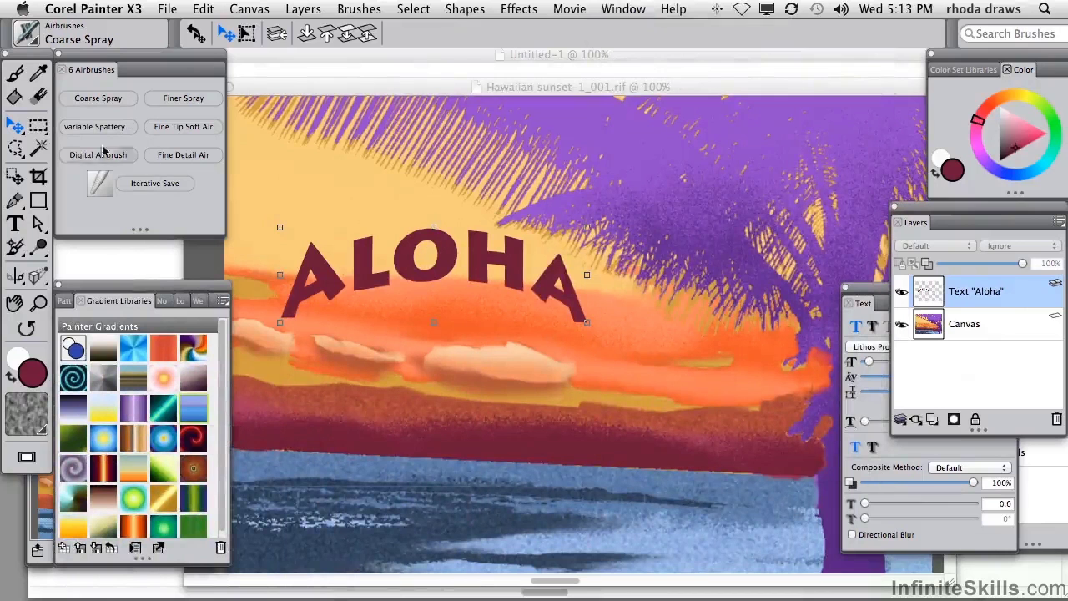
- Fill the ALOHA letters with the light blue gradient, committing the text to an image layer
click(14, 96)
click(441, 241)
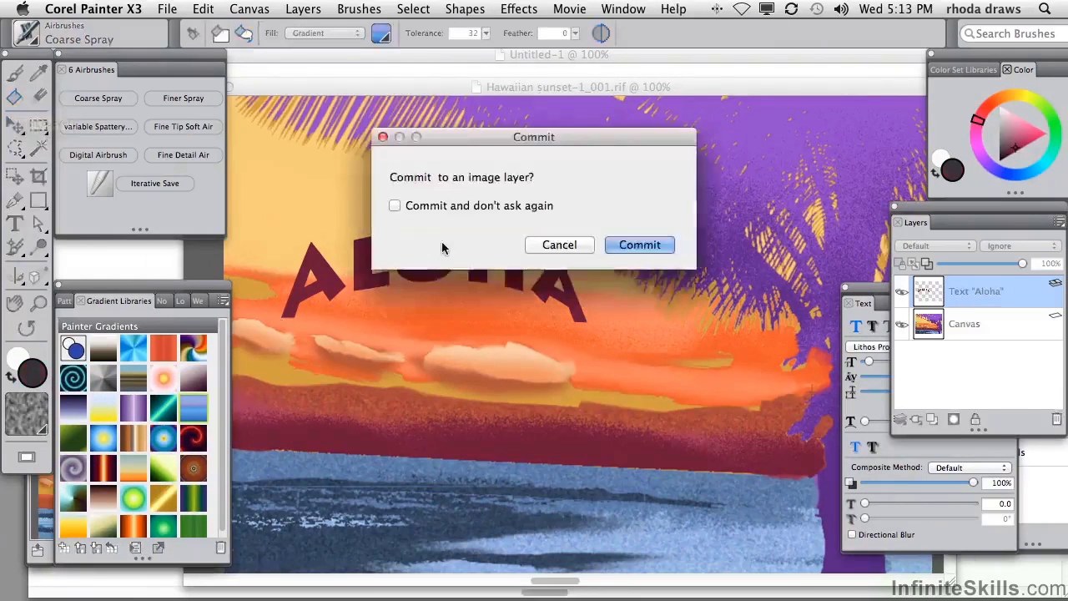
click(639, 245)
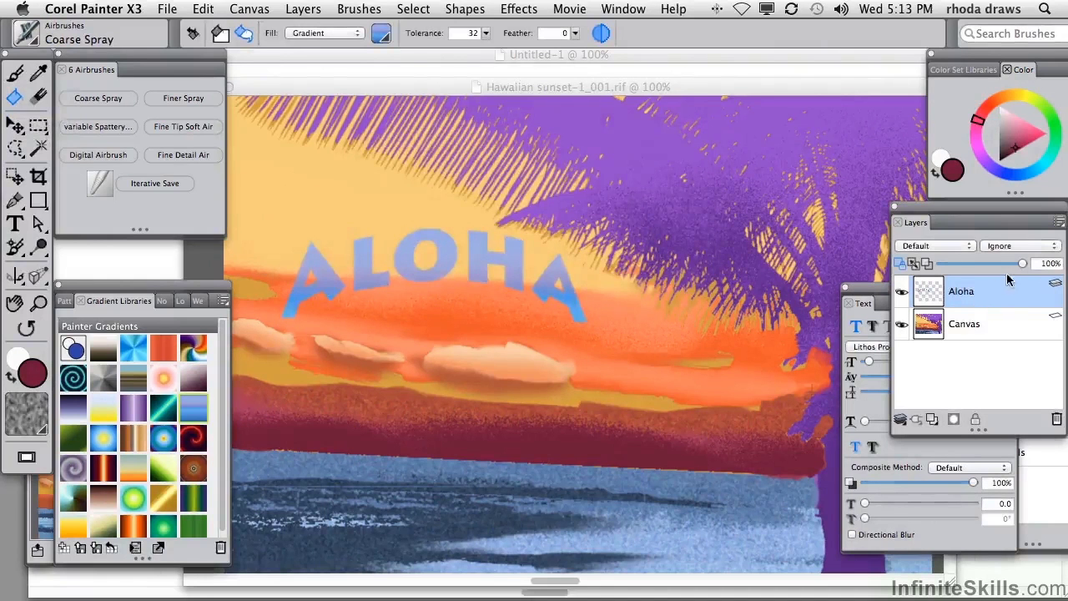
- Add a drop shadow to ALOHA with Create Drop Shadow and zoom back to 75%
click(519, 8)
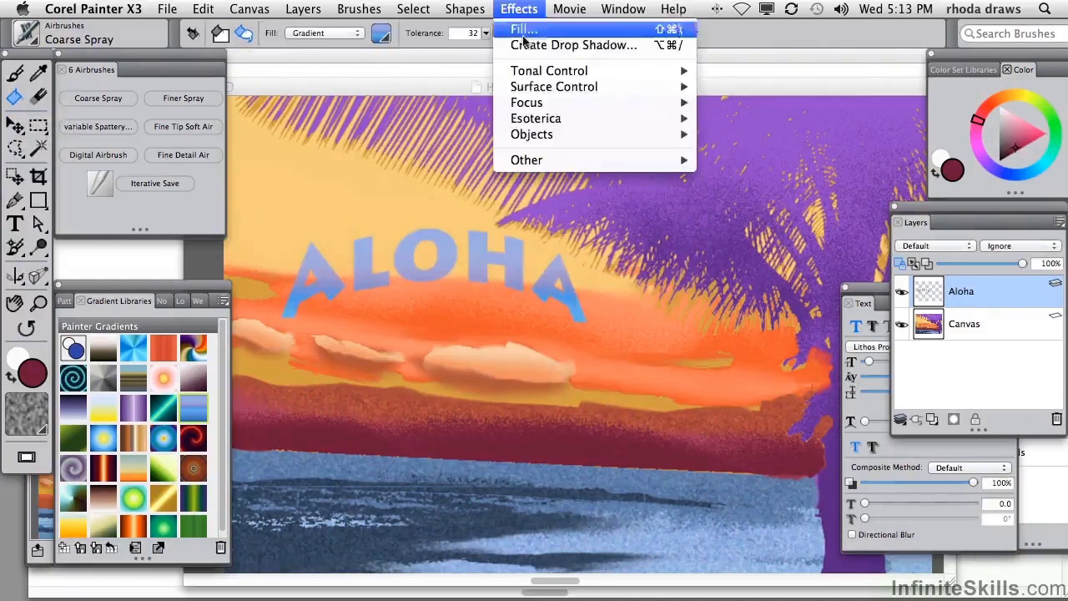
mouse_move(535, 136)
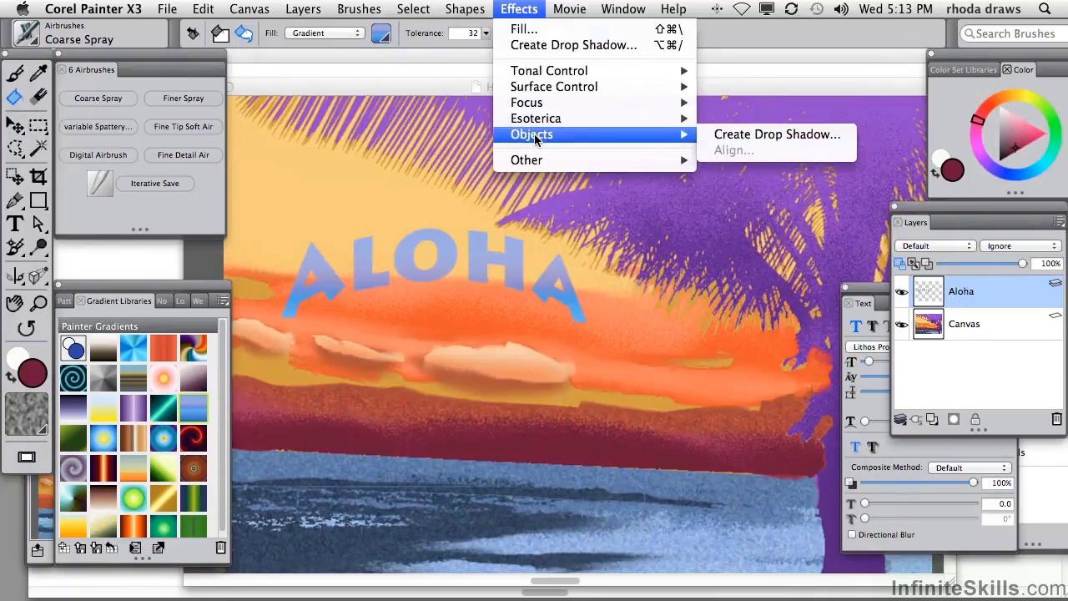
click(746, 134)
click(622, 290)
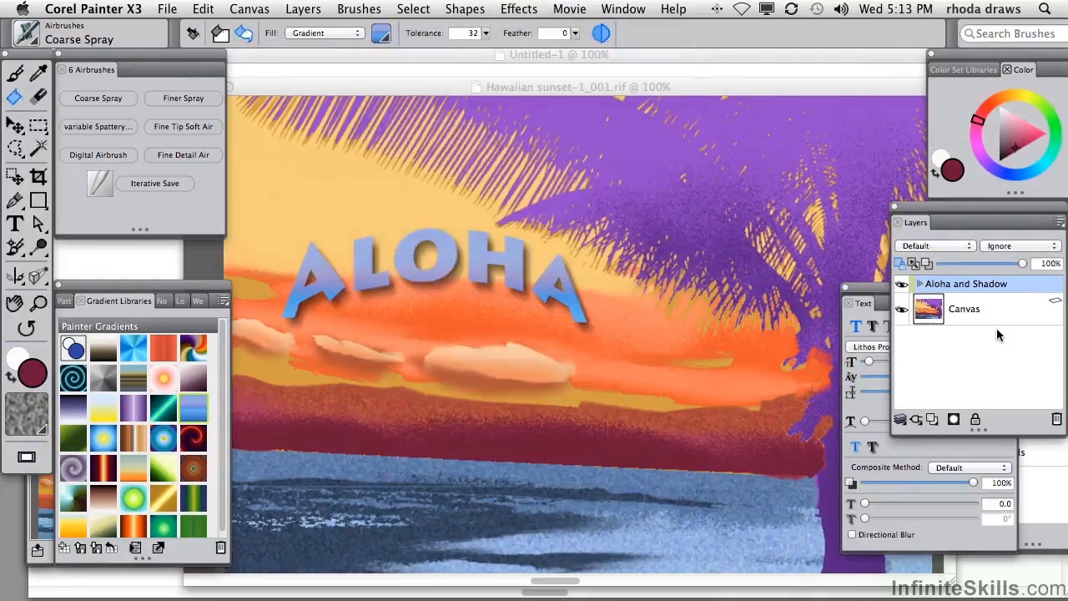
key(super+minus)
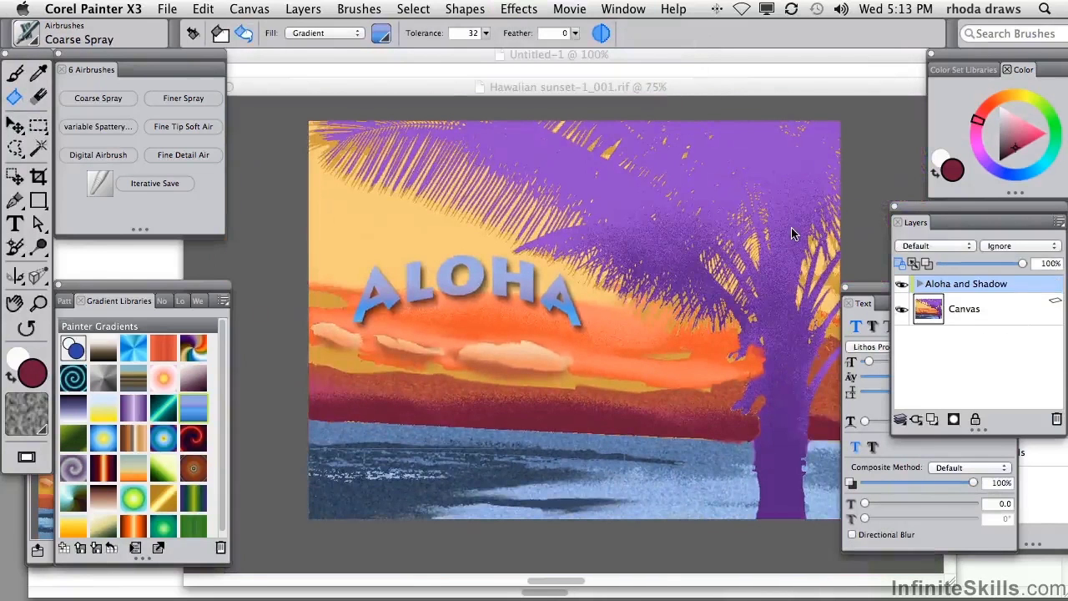